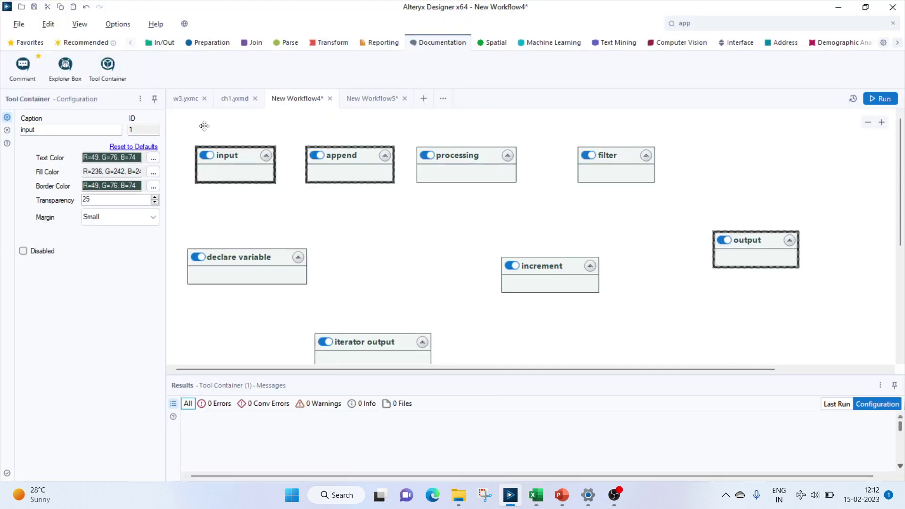
Step: Add a Text Input tool to the input container with a column named num holding the value 3
click(161, 45)
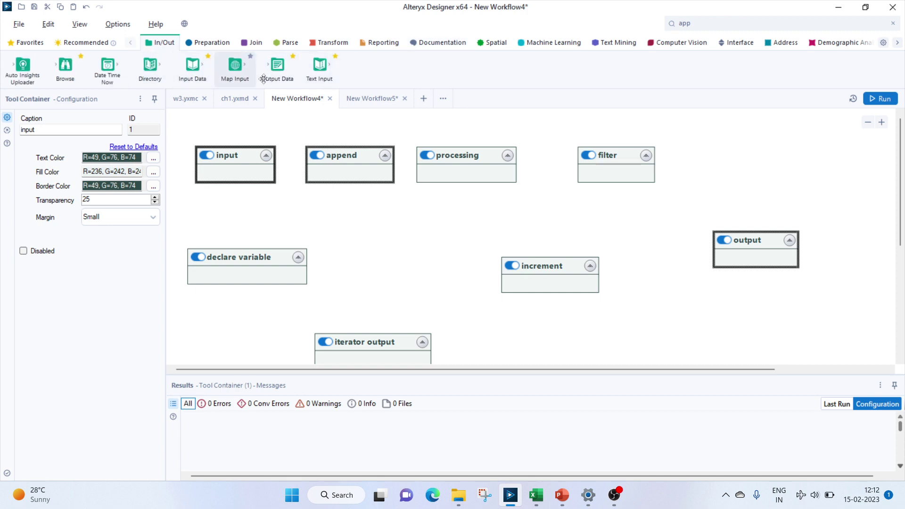
drag(320, 68, 235, 177)
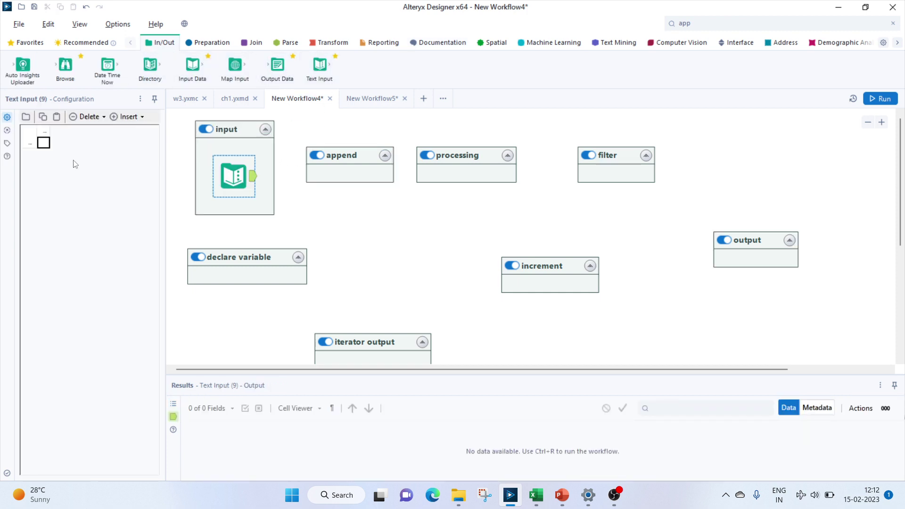
click(44, 132)
text(num)
click(47, 144)
text(3)
Step: Add a Text Input tool to the declare variable container with columns fact and i both set to 1, and reposition the container below input
click(239, 263)
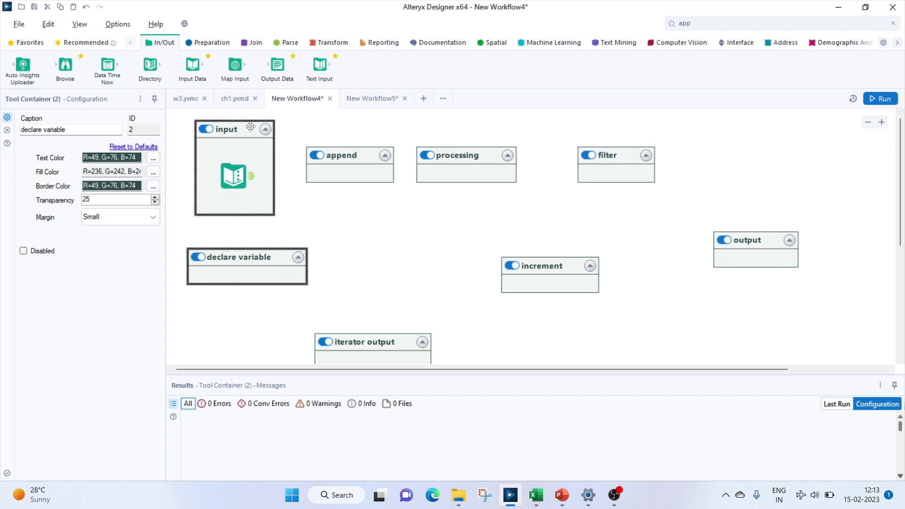
drag(319, 66, 251, 274)
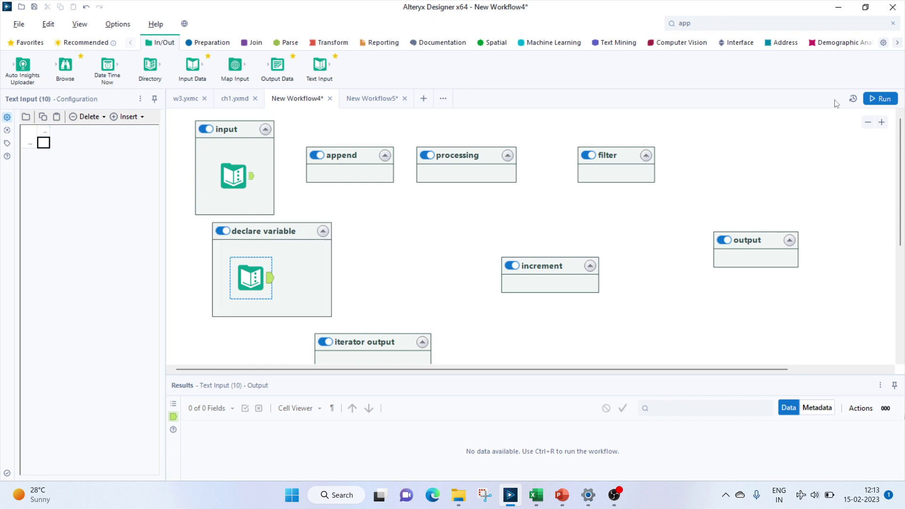
click(47, 134)
text(fact)
click(74, 132)
click(73, 131)
click(40, 148)
text(1)
key(Tab)
text(1)
click(288, 242)
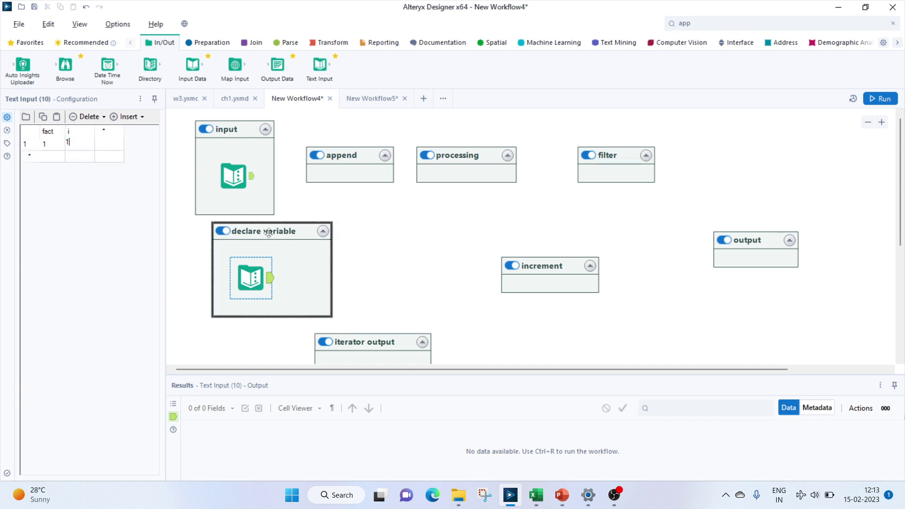
drag(269, 231, 260, 238)
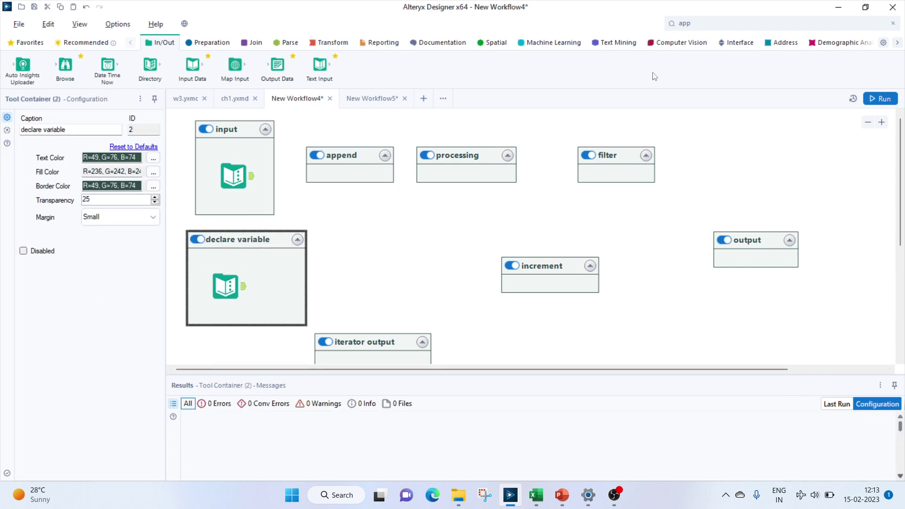
Step: Place an Append Fields tool in the append container, connecting the num input as target and the declared variables as source
click(686, 24)
drag(698, 67, 346, 171)
drag(253, 176, 324, 159)
drag(245, 287, 338, 173)
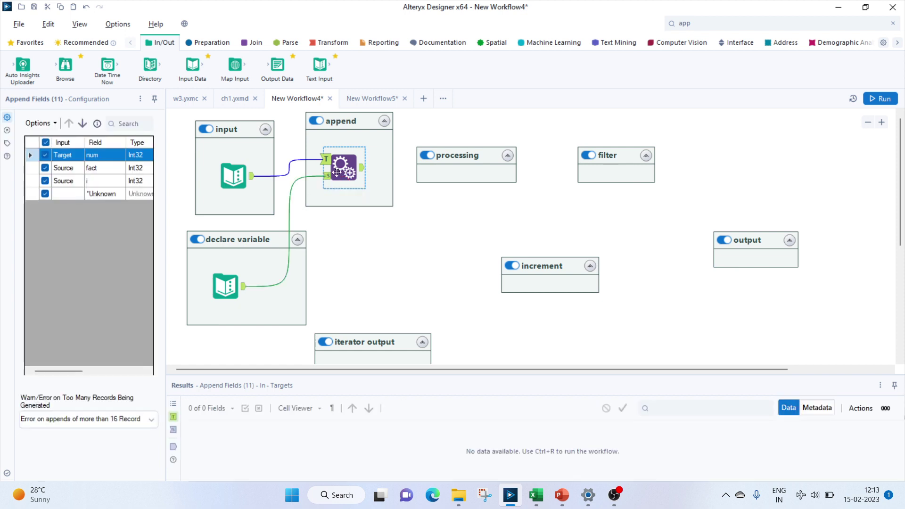
Step: Add a Formula tool to the processing container, connected to the Append Fields output, with fact as its output column
click(205, 47)
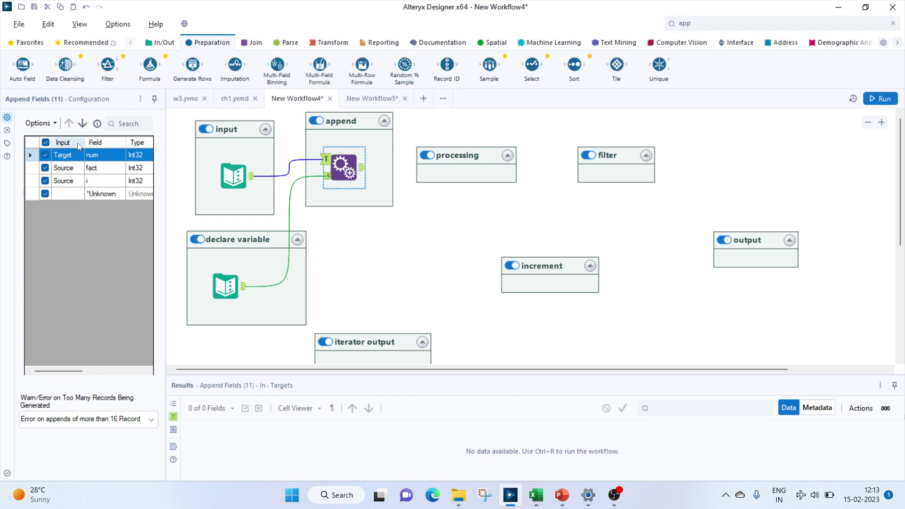
drag(150, 66, 447, 177)
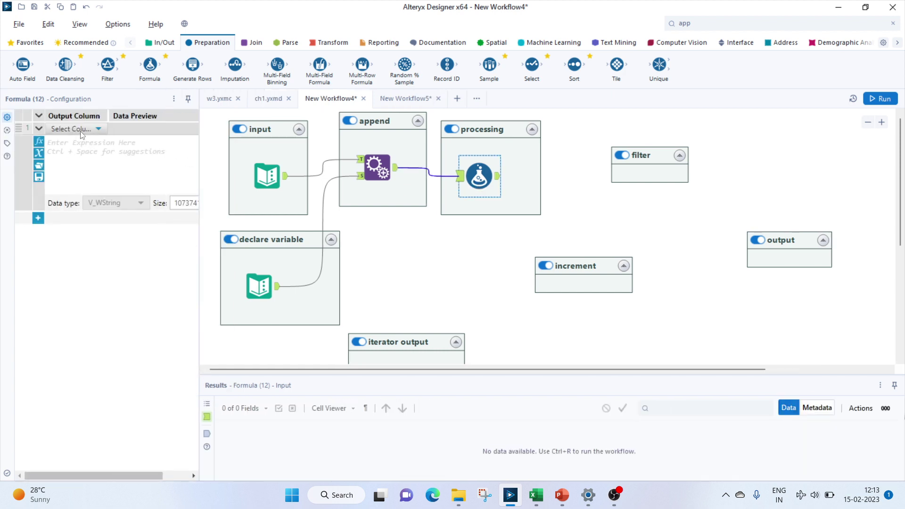
click(81, 132)
click(54, 172)
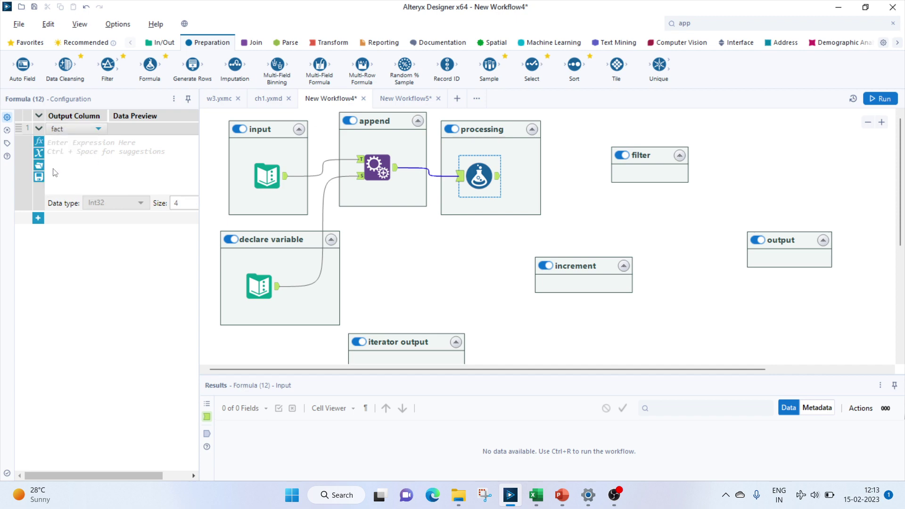
Step: Enter the expression [fact]*[i] for the fact column in the Formula tool
click(66, 147)
key(ctrl+space)
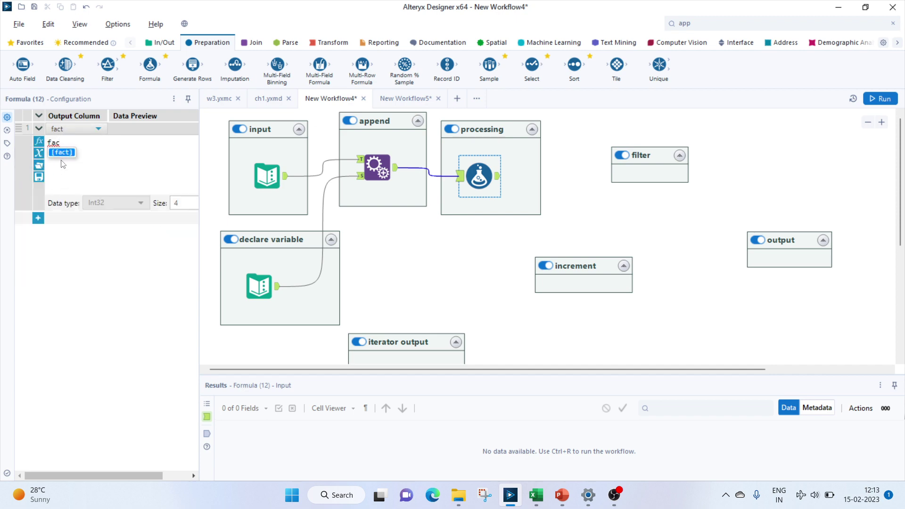
click(63, 158)
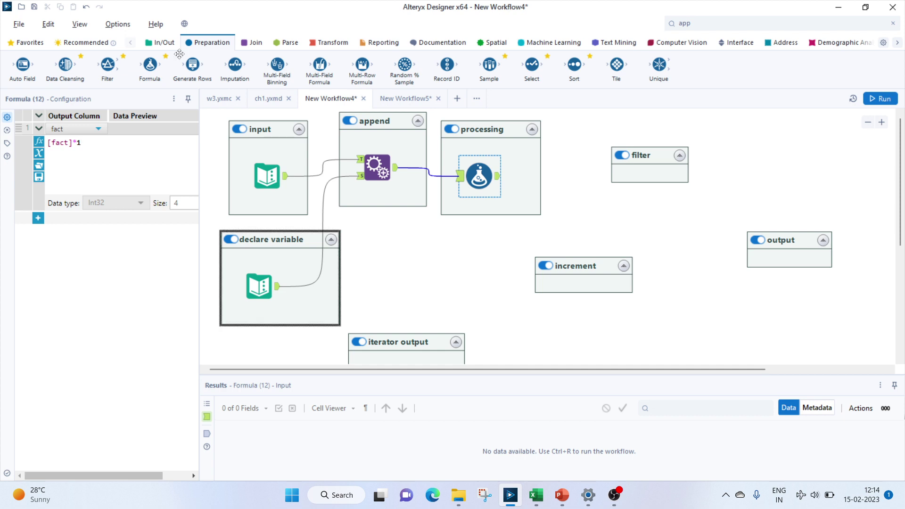
click(470, 179)
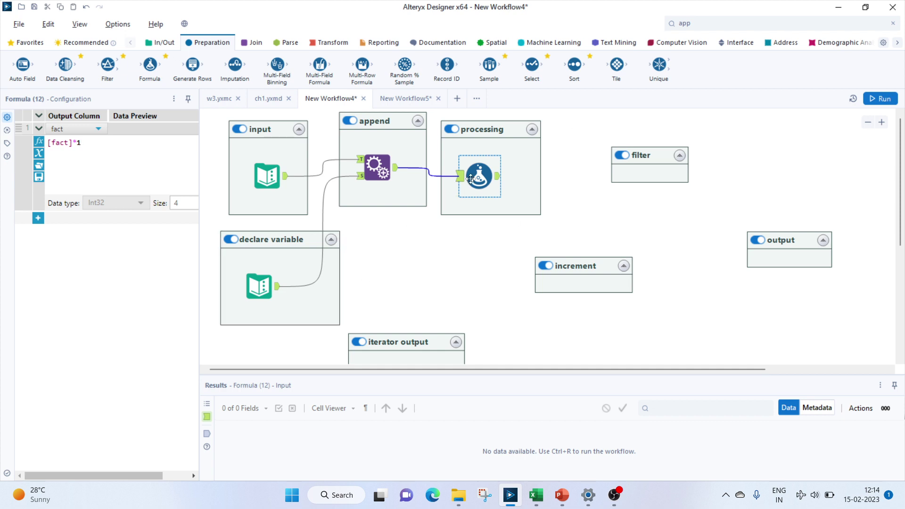
click(111, 148)
text([i)
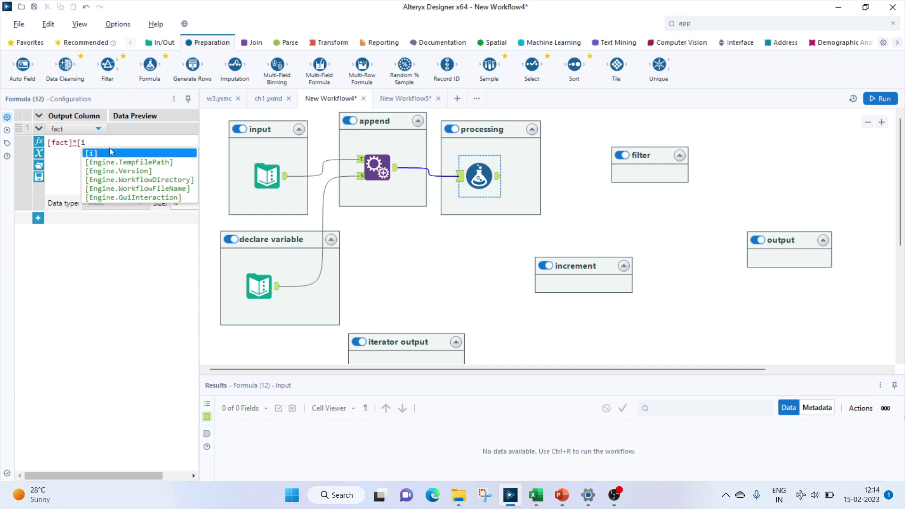
text(])
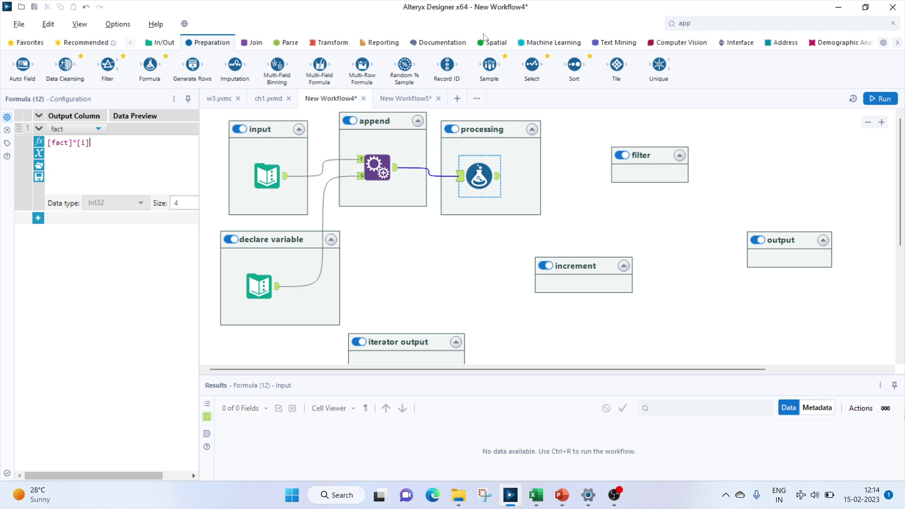
Step: Place a Filter tool in the filter container and connect the Formula output to it
click(642, 158)
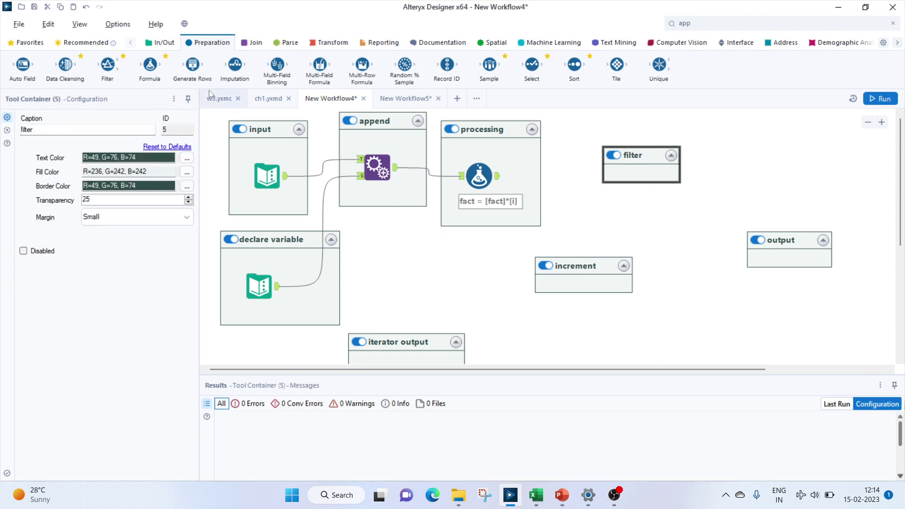
drag(108, 65, 624, 176)
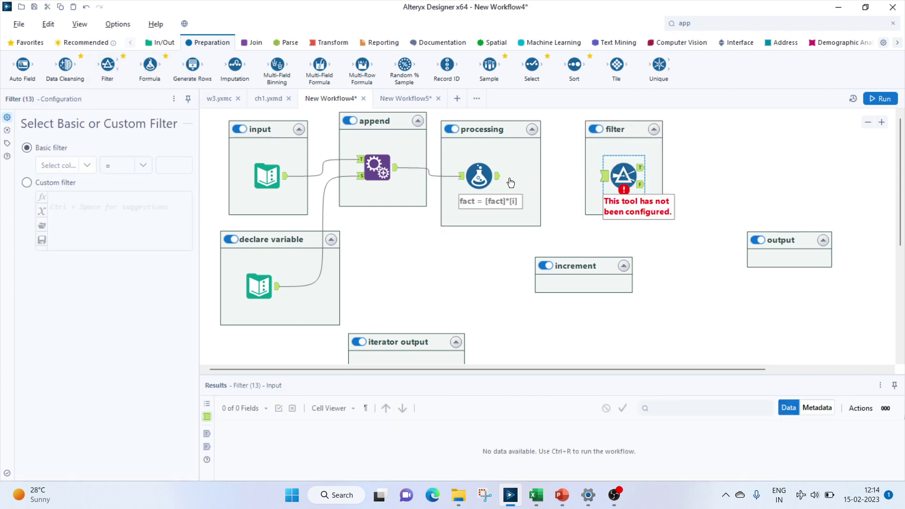
drag(497, 176, 612, 178)
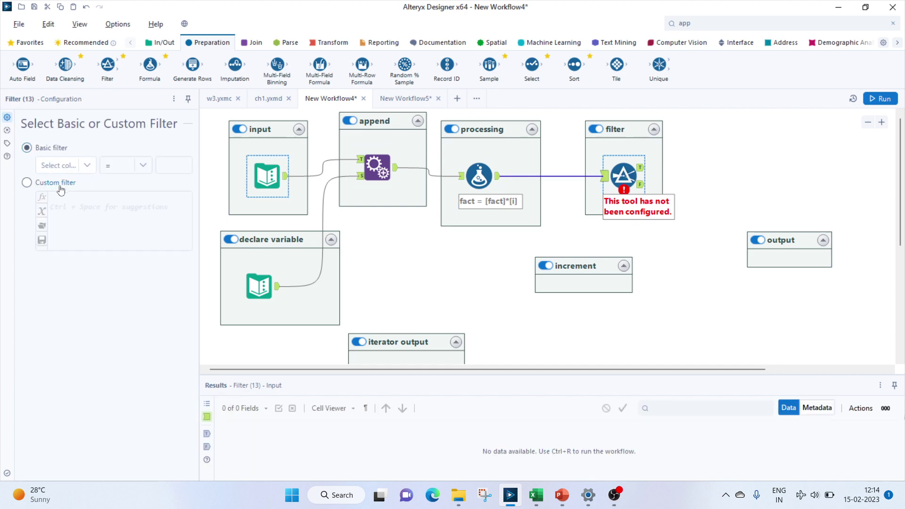
Step: Set the Filter tool to a custom filter with the expression [i]>=[num]
click(38, 184)
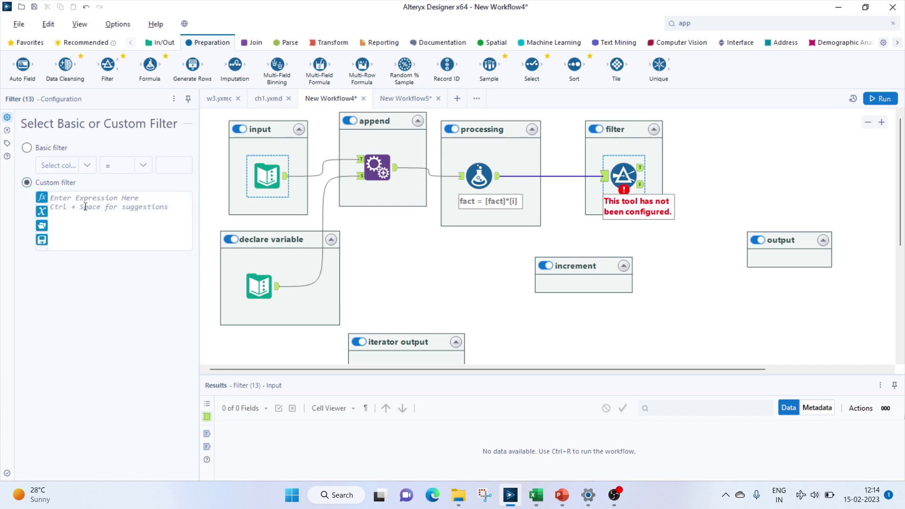
text(i)
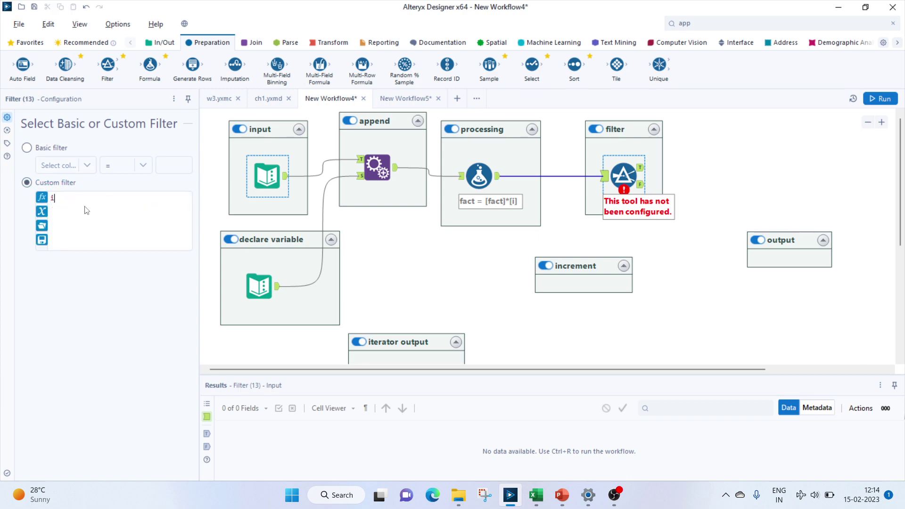
key(BackSpace)
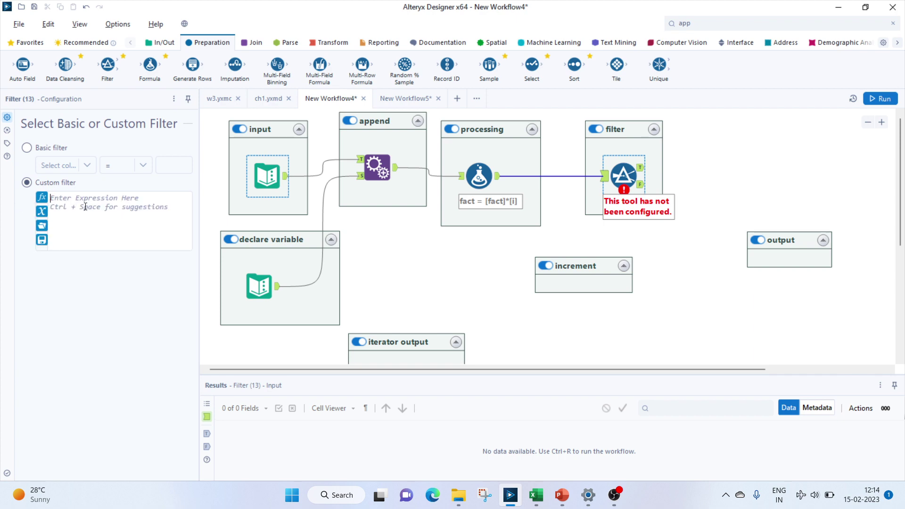
text([i)
click(86, 208)
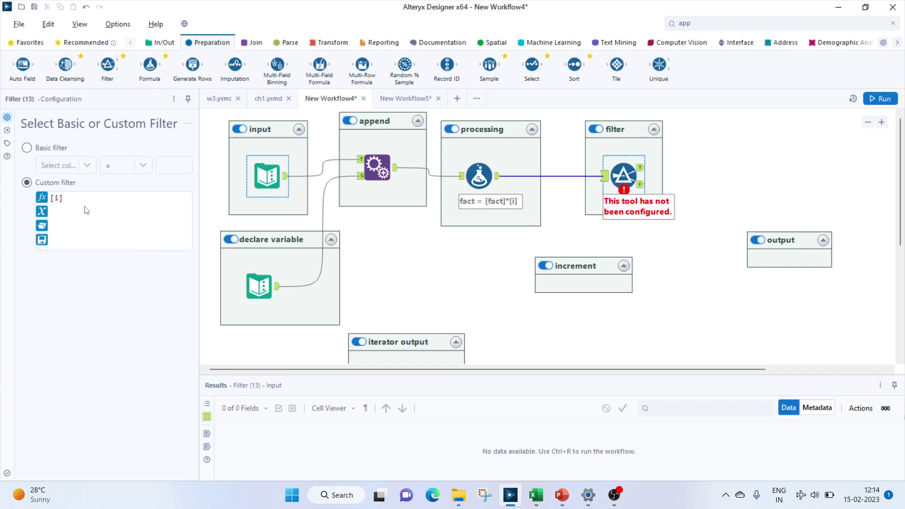
text(>=num)
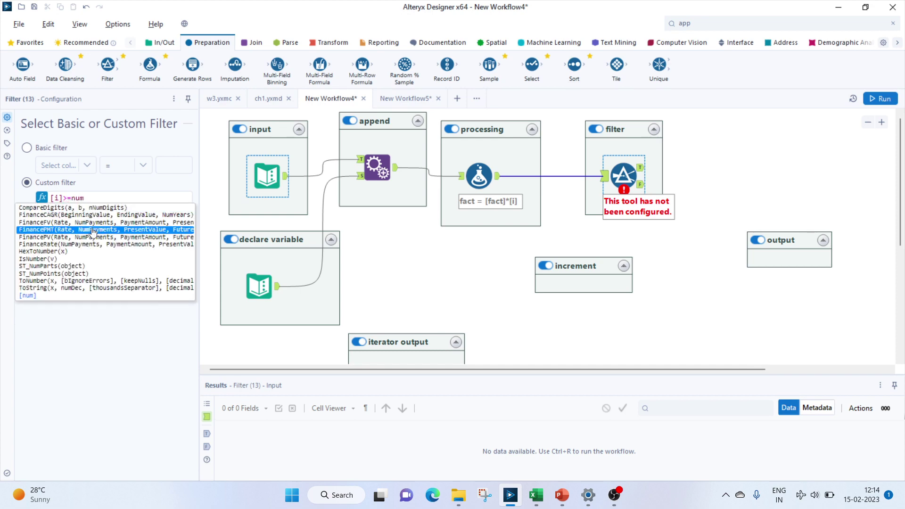
click(44, 297)
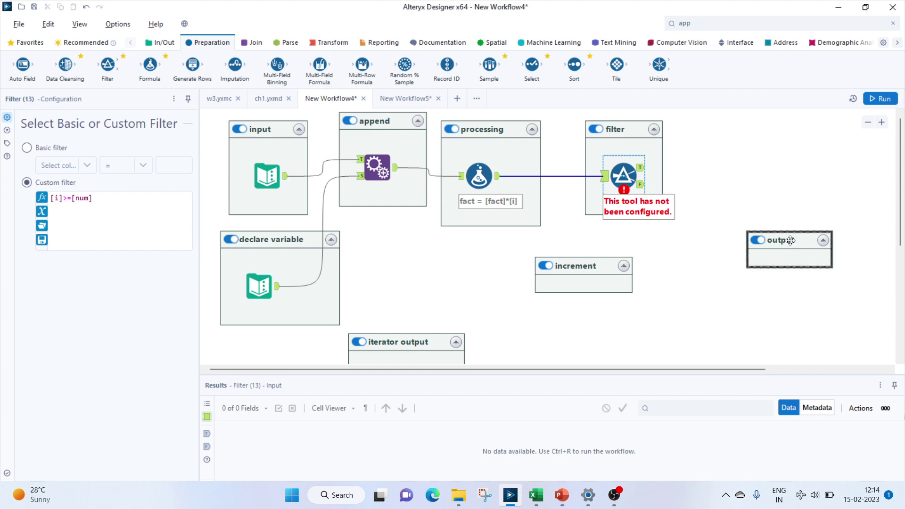
Step: Move the output container up beside filter and add a Select tool inside it, connected to the filter's true output
drag(787, 240, 794, 180)
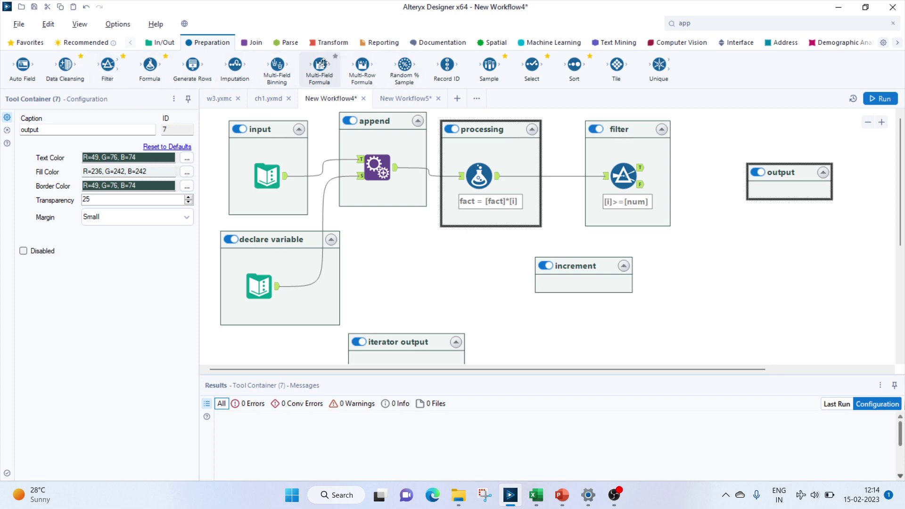
drag(526, 73, 685, 167)
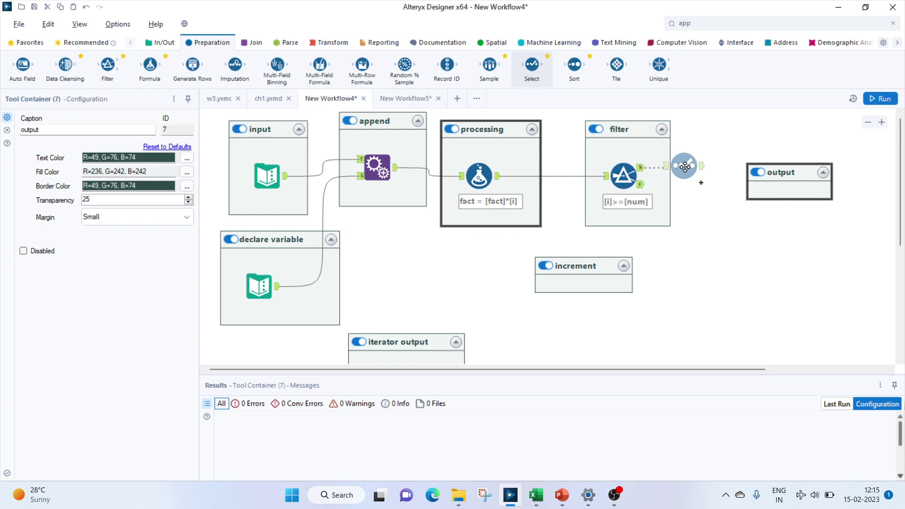
drag(685, 167, 759, 184)
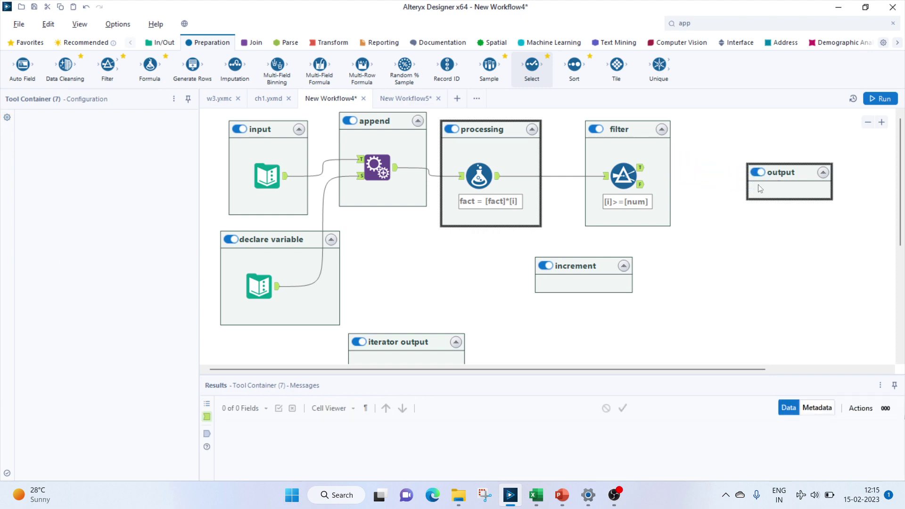
drag(642, 168, 740, 183)
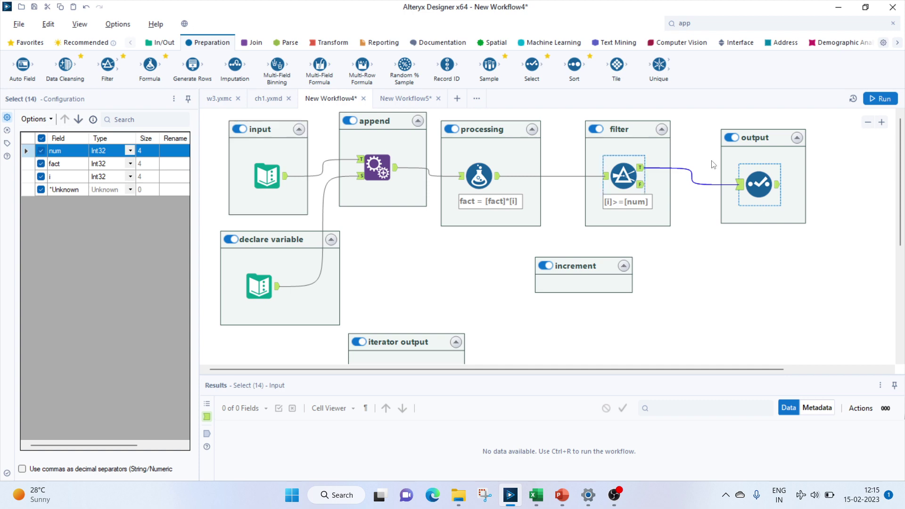
Step: Exclude the num, i and *Unknown fields in the Select tool, keeping only fact
click(41, 150)
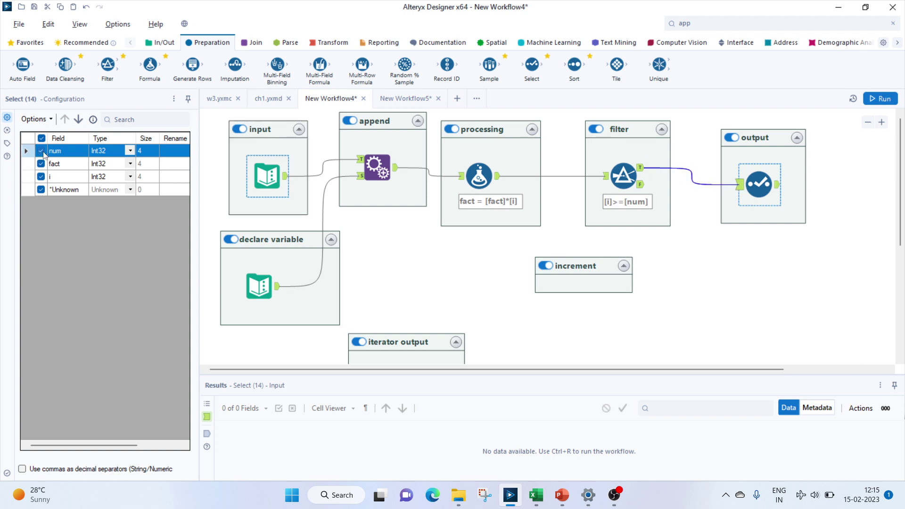
click(41, 177)
click(41, 190)
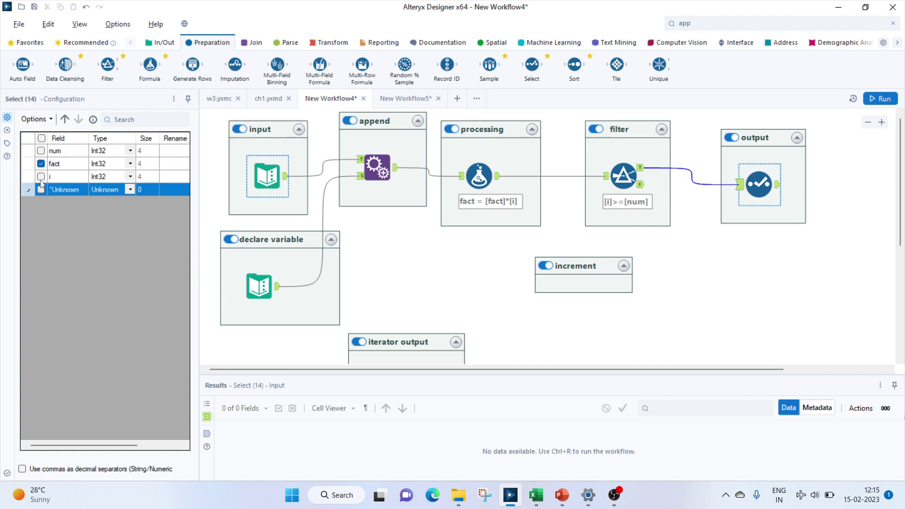
click(160, 43)
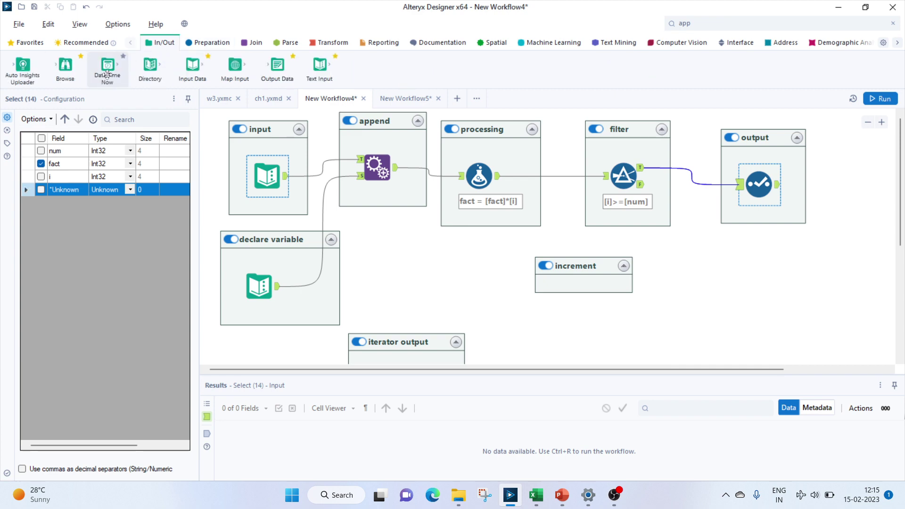
drag(63, 69, 707, 264)
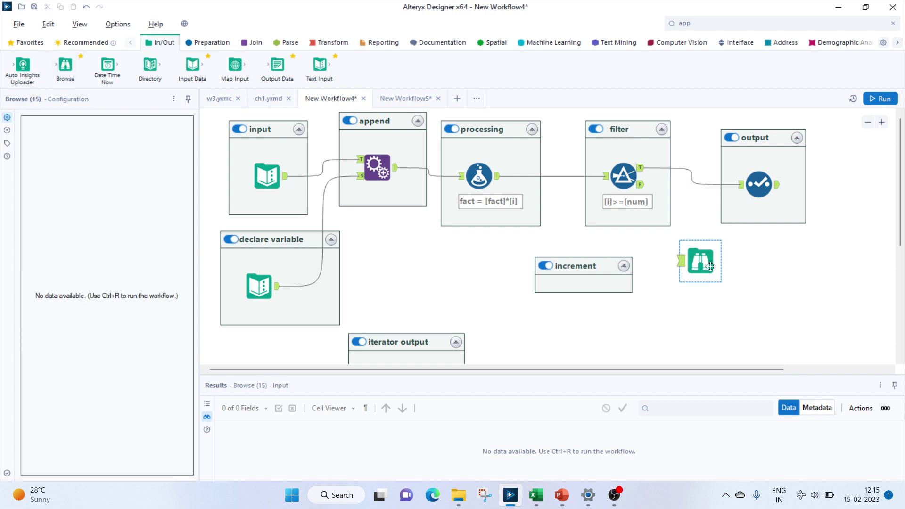
click(716, 264)
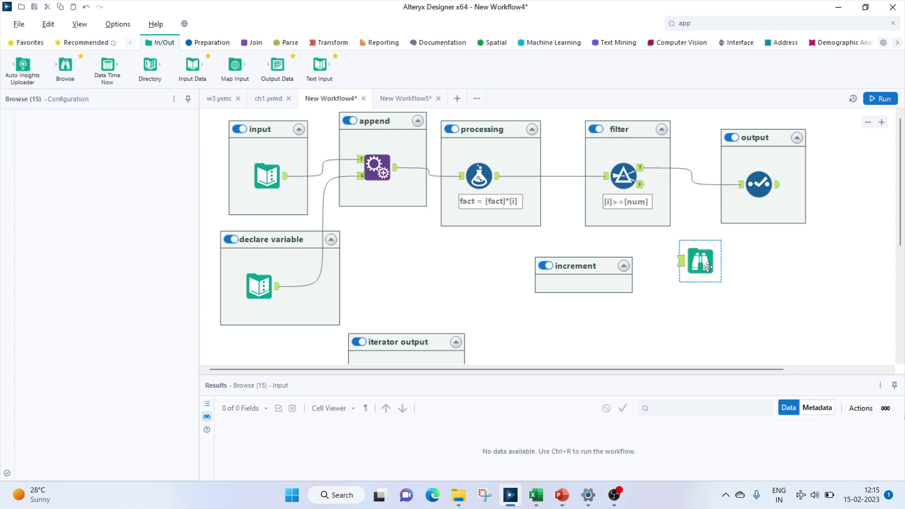
key(Delete)
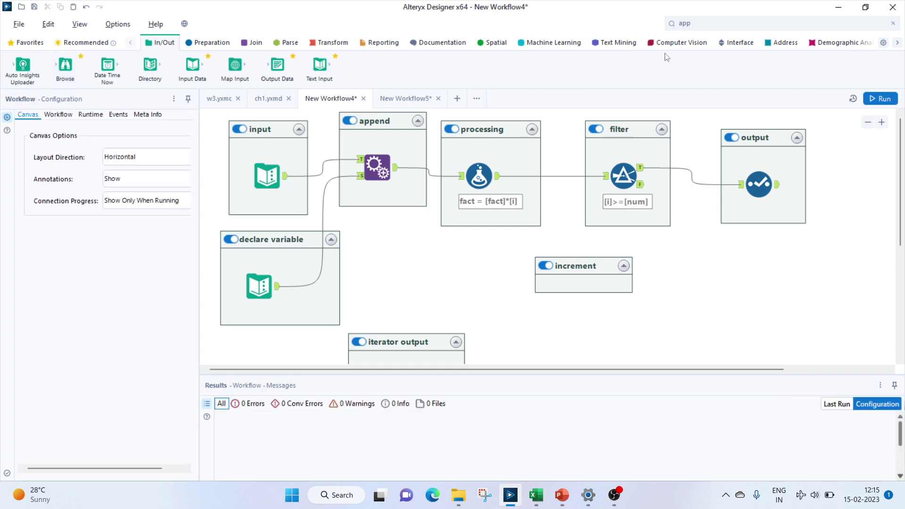
Step: Add a Macro Output tool inside the output container, connected to the Select tool's output
click(719, 46)
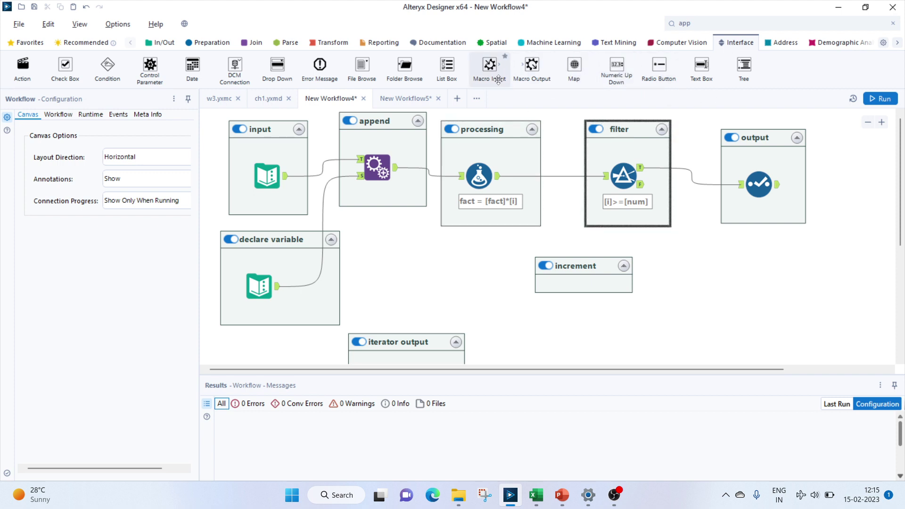
drag(532, 68, 826, 189)
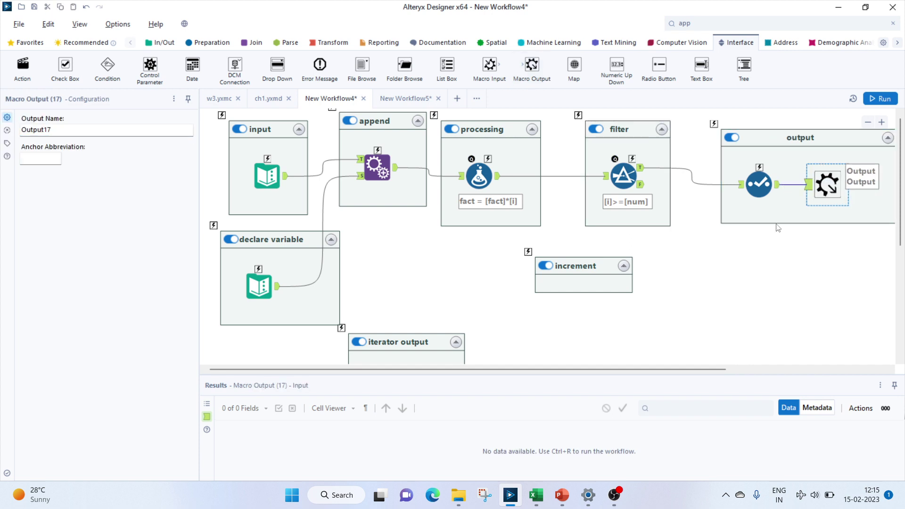
Step: Set the workflow type to Macro with the Iterative Macro option
click(689, 303)
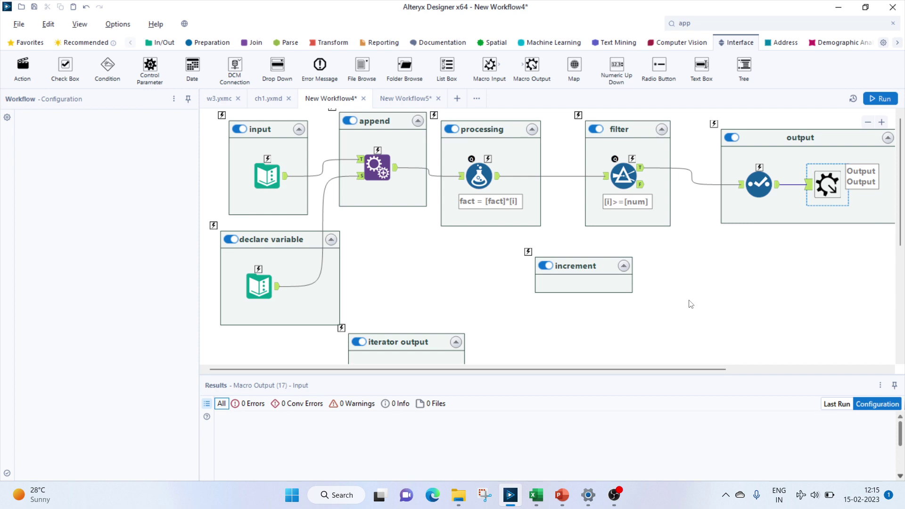
click(59, 115)
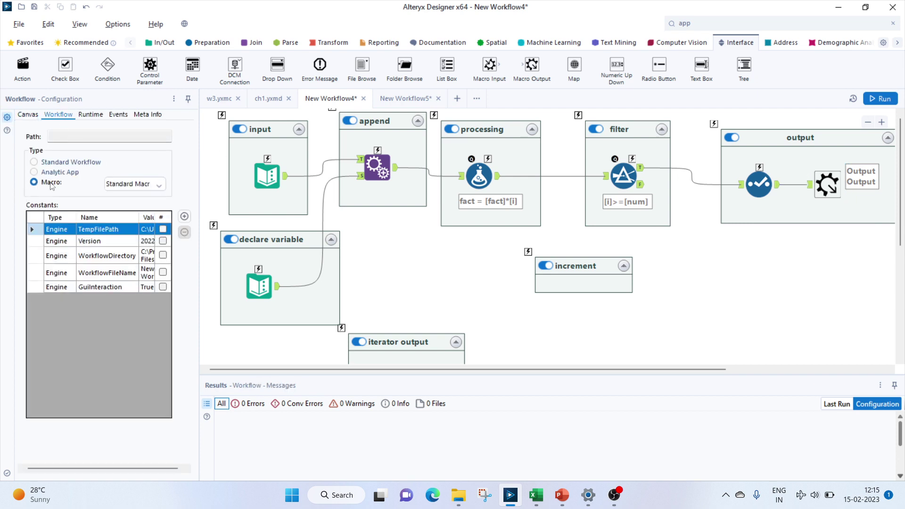
click(52, 184)
click(124, 185)
click(128, 217)
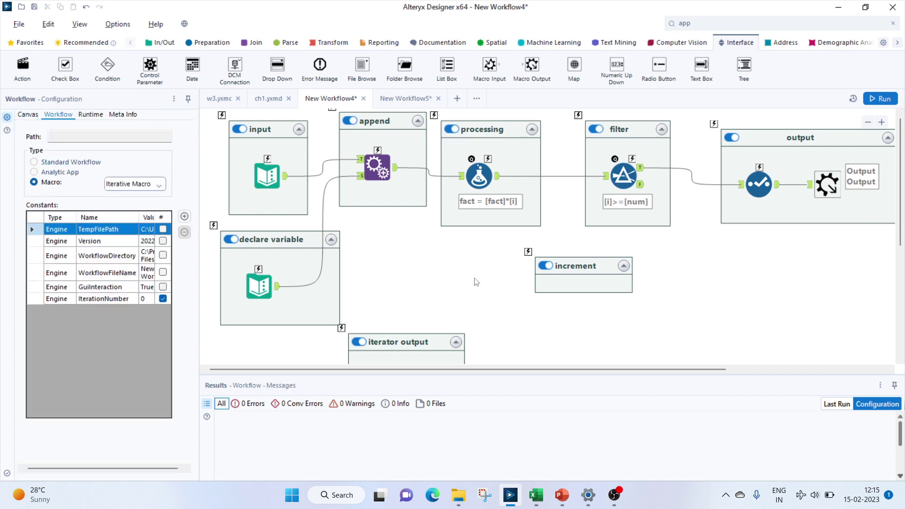
Step: Shift the increment container under filter and place a Formula tool in it, fed by the filter's false output
click(560, 268)
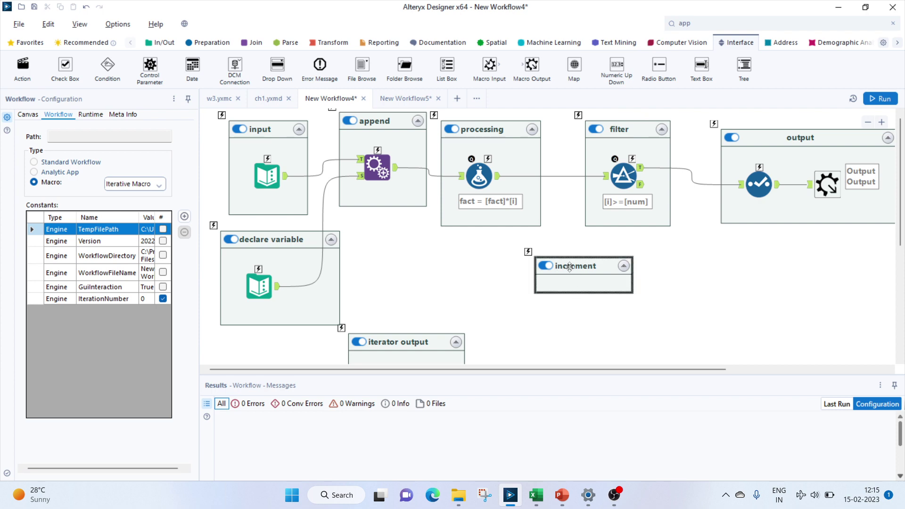
drag(565, 268, 599, 270)
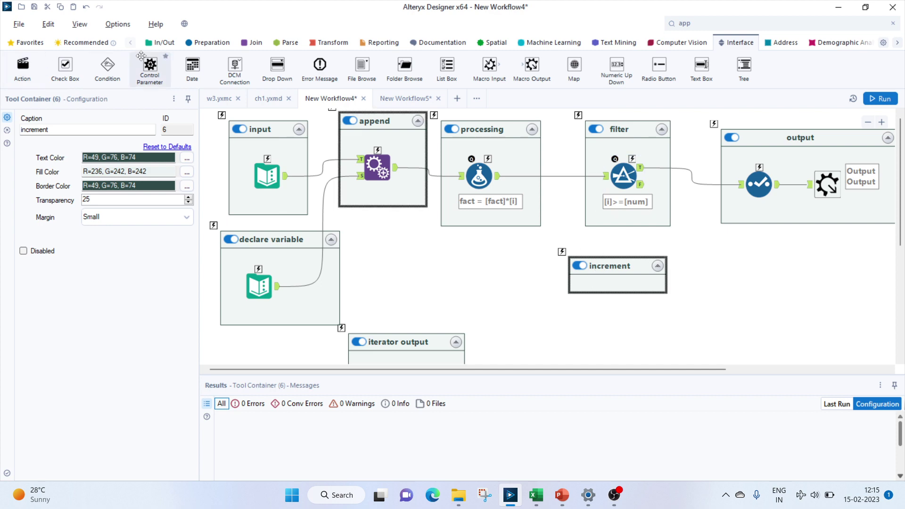
click(203, 44)
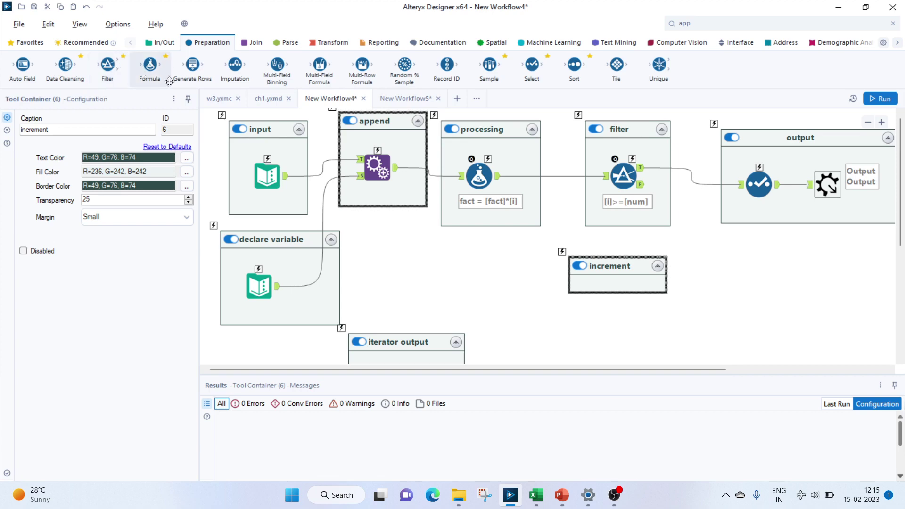
drag(150, 64, 615, 286)
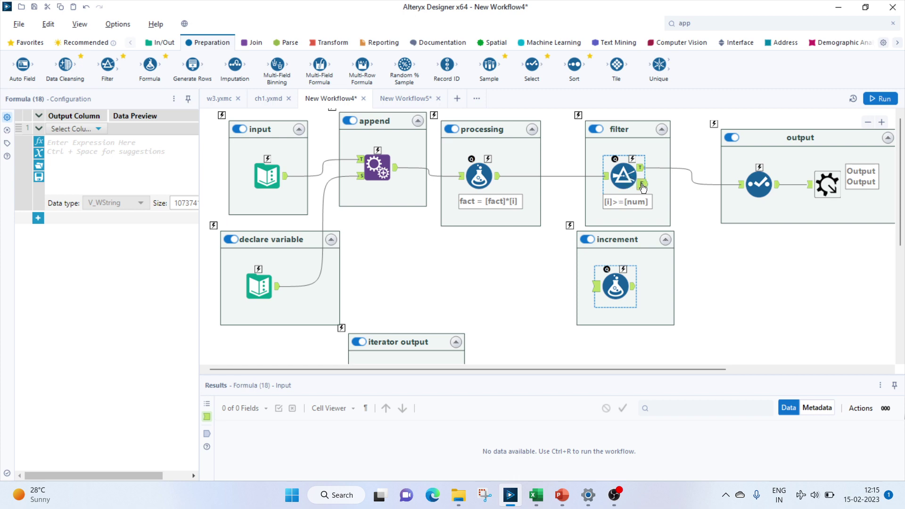
drag(640, 184, 607, 286)
Step: Configure the increment Formula tool to update column i with the expression [i]+1
click(615, 286)
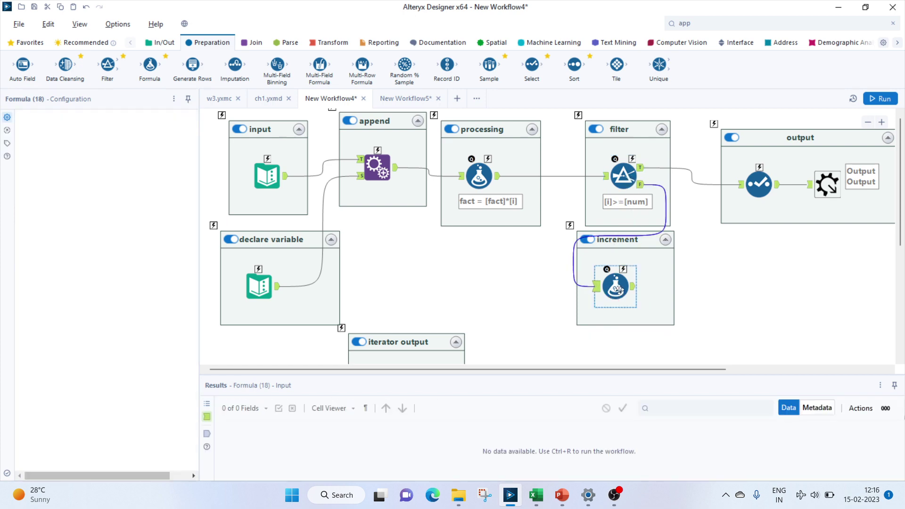
click(70, 129)
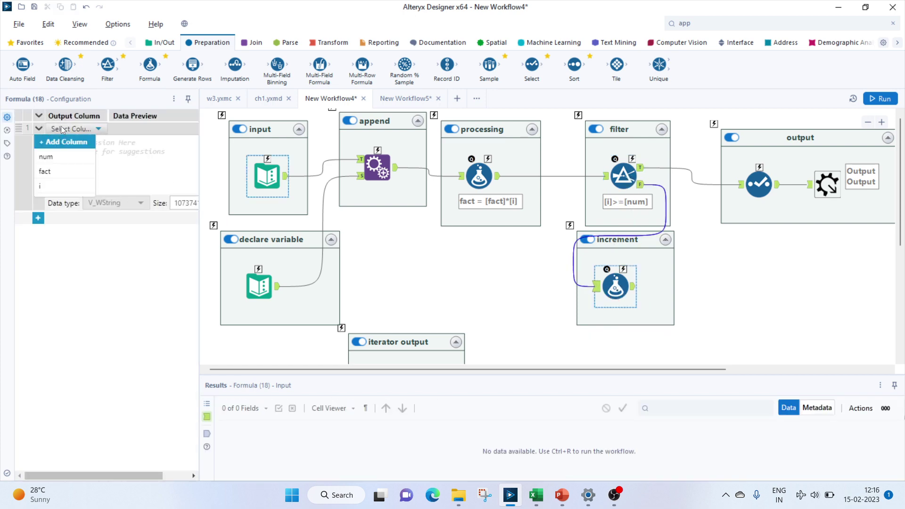
click(75, 145)
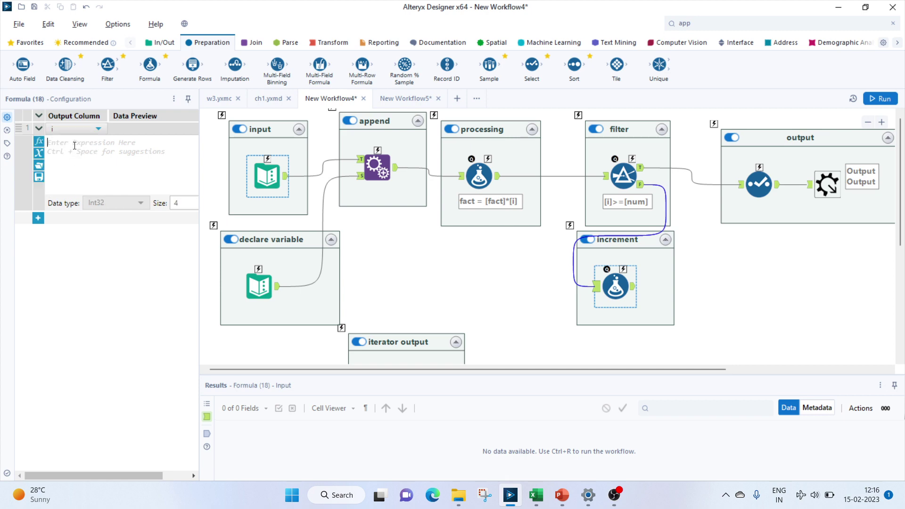
text([i)
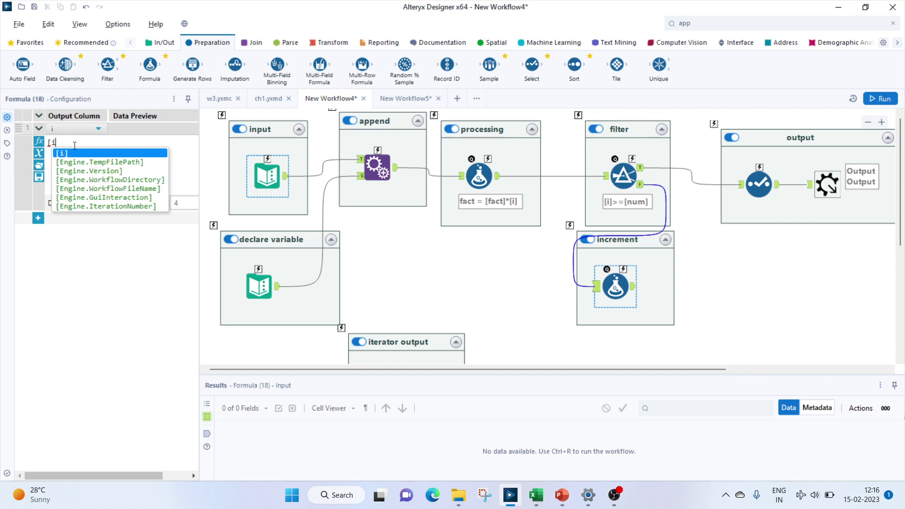
click(78, 154)
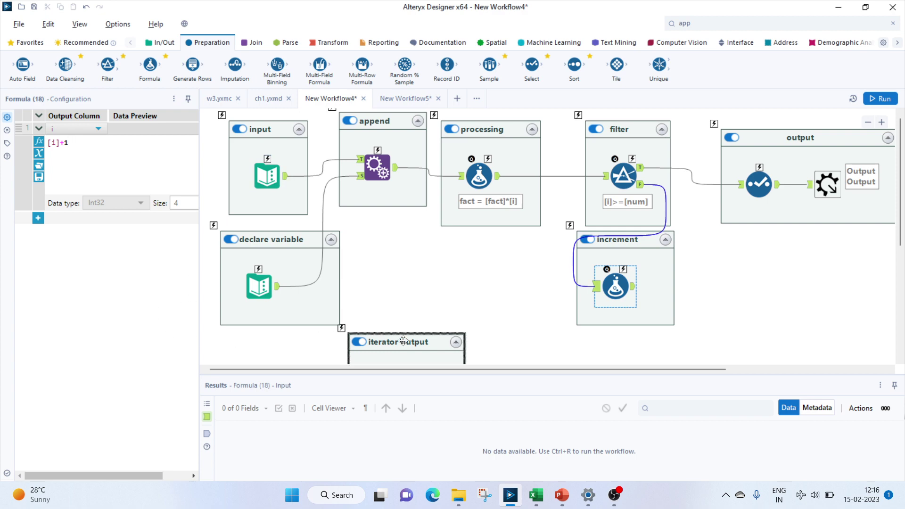
Step: Move the iterator output container up beside increment and add a Macro Output tool inside it, connected to the increment Formula's output
drag(406, 338, 425, 277)
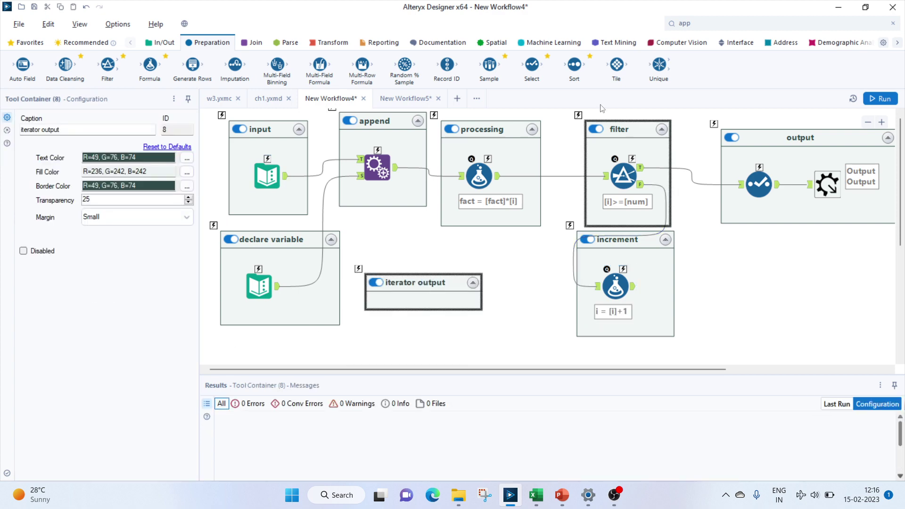
click(738, 43)
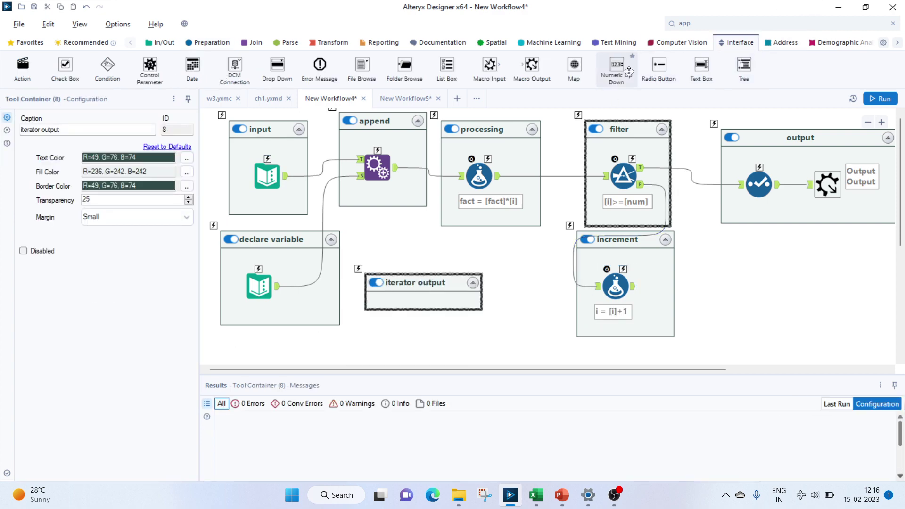
drag(531, 66, 432, 295)
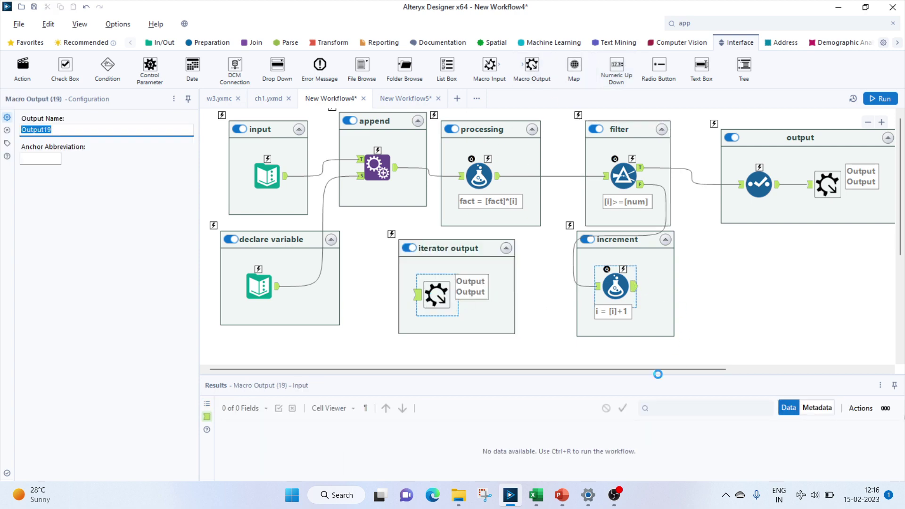
drag(418, 294, 634, 286)
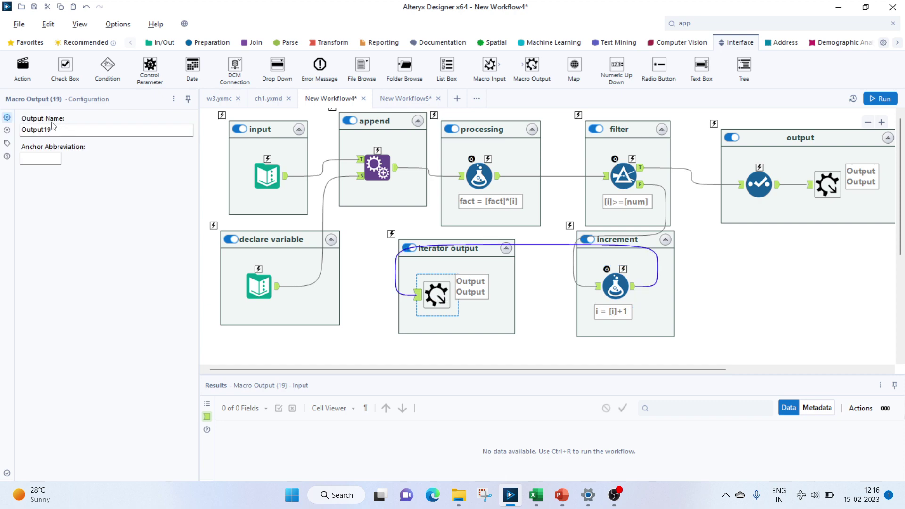
click(78, 22)
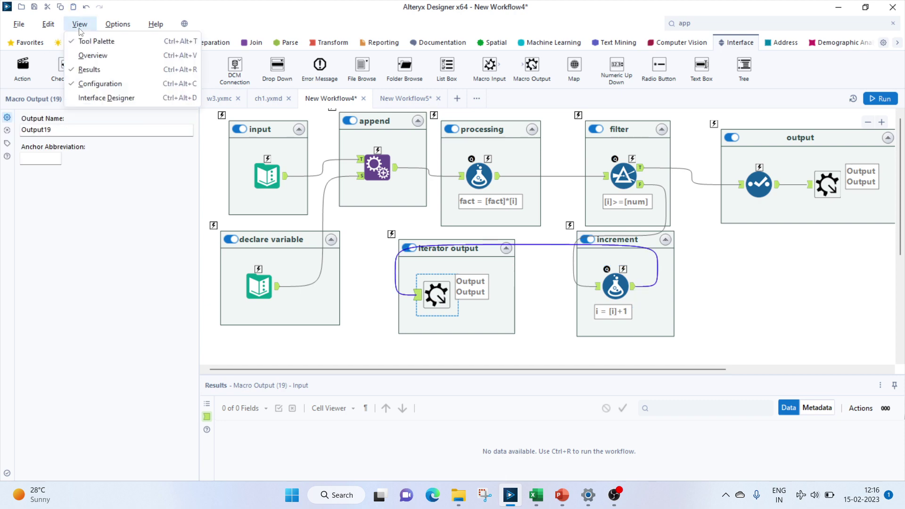
click(84, 99)
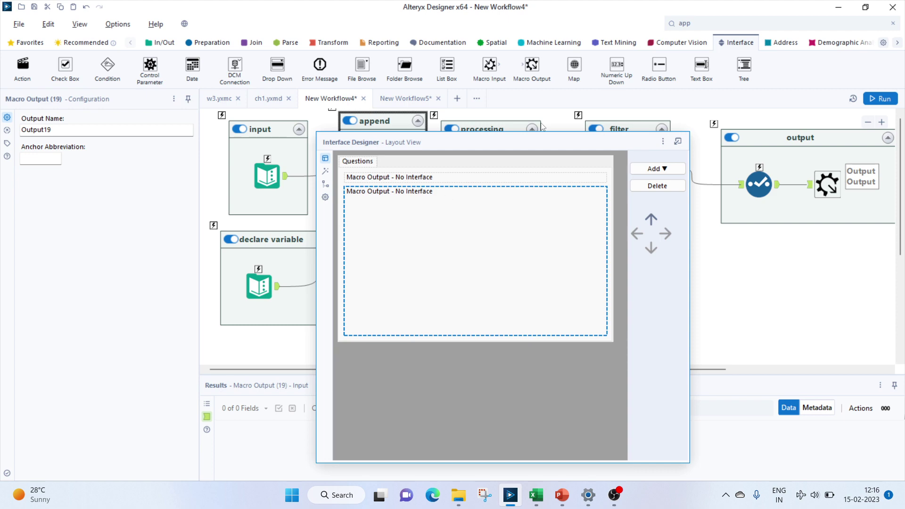
click(80, 24)
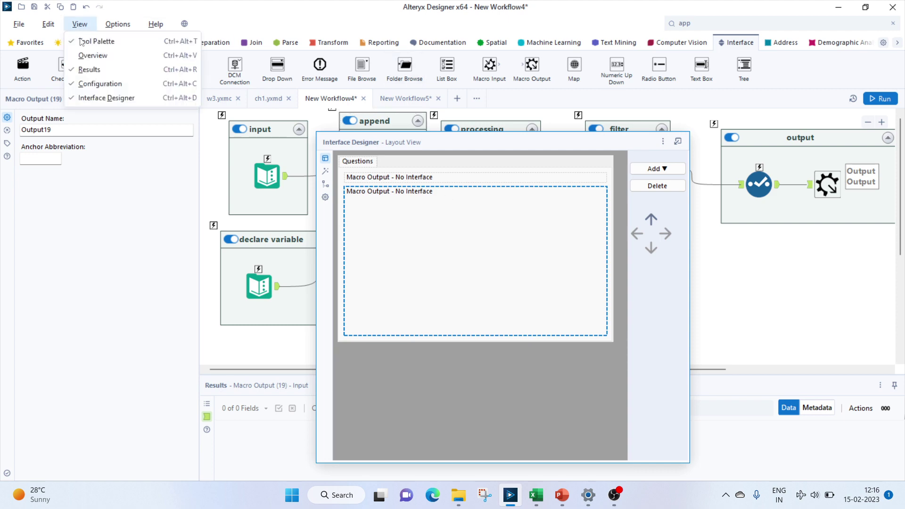
click(87, 99)
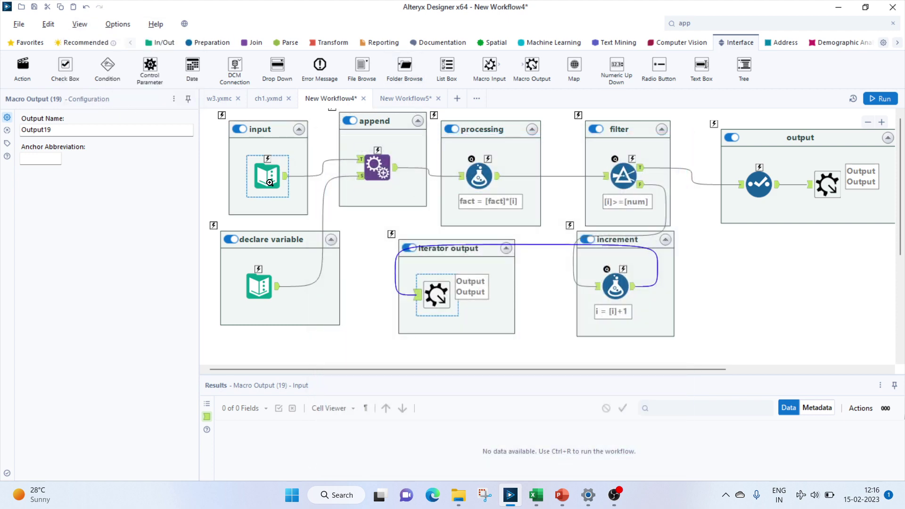
Step: Convert the Text Input tool in the input container to a Macro Input
right_click(270, 183)
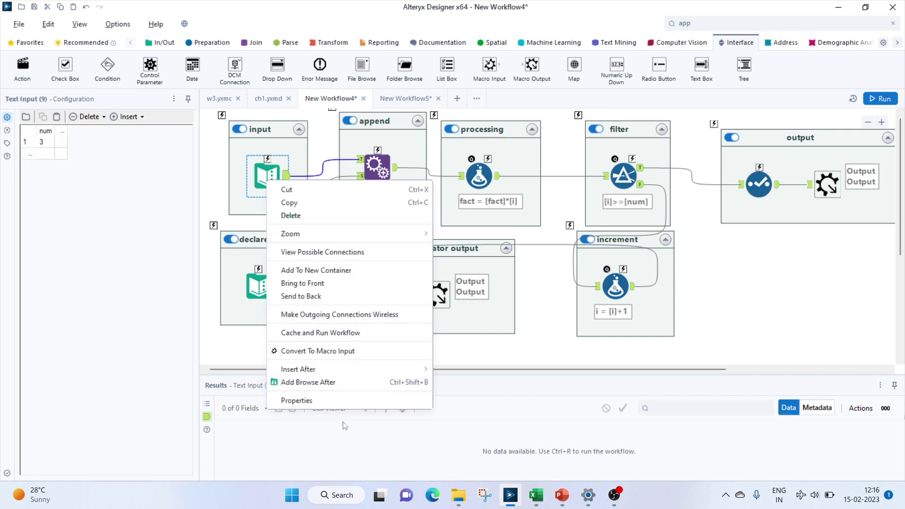
click(314, 352)
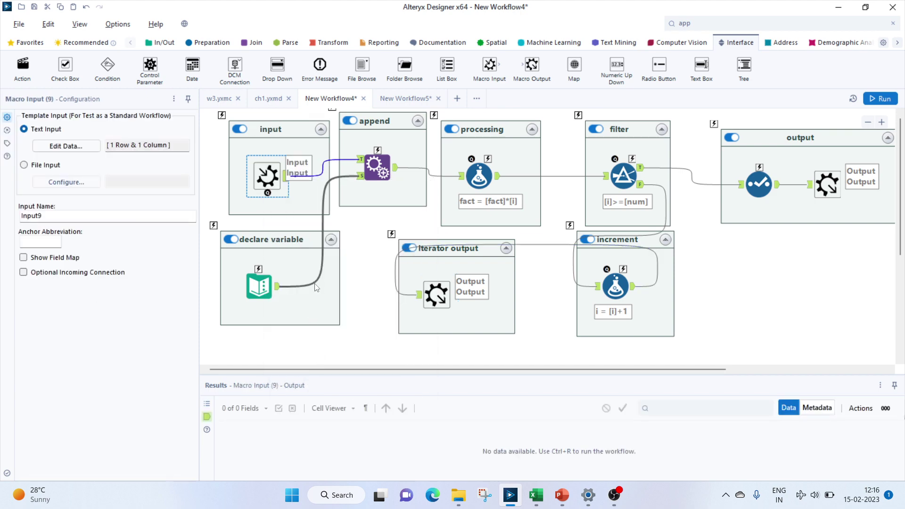
Step: In the Interface Designer properties, set Iteration Input to Input9 and Iteration Output to Output19, then close the designer
click(79, 24)
click(102, 97)
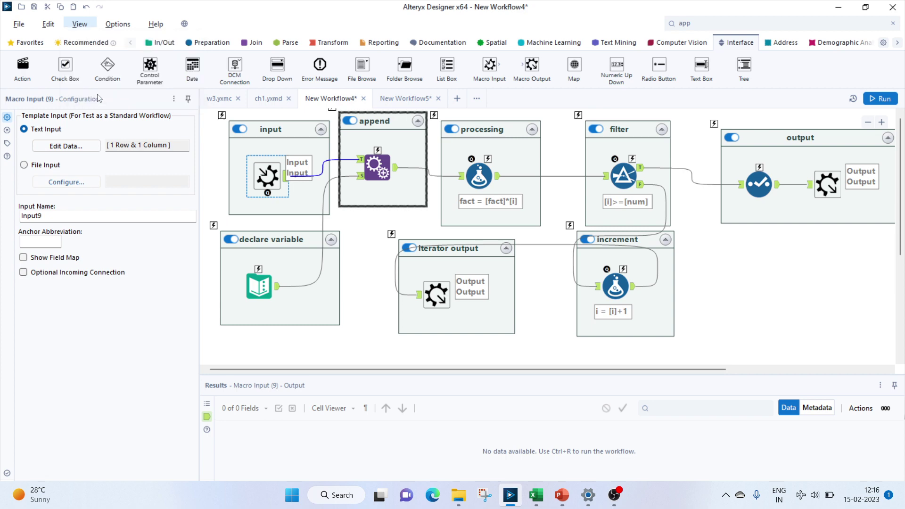
click(325, 199)
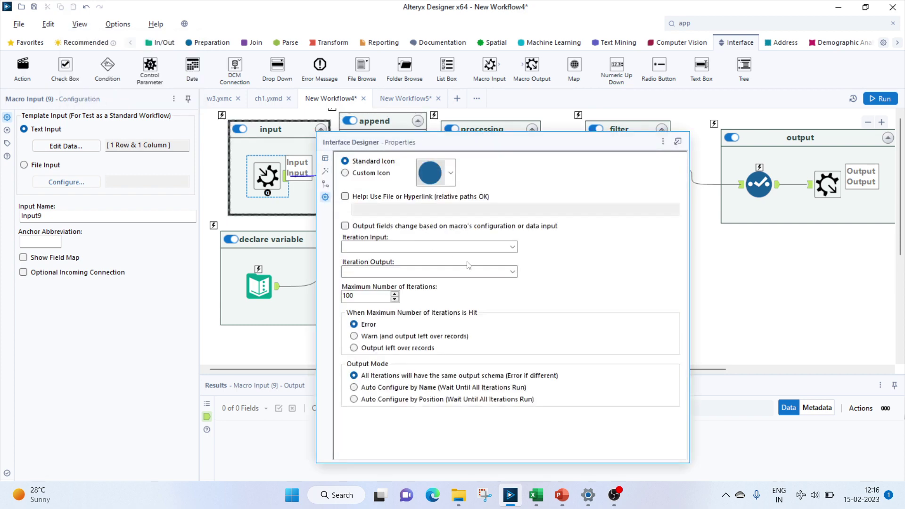
click(508, 249)
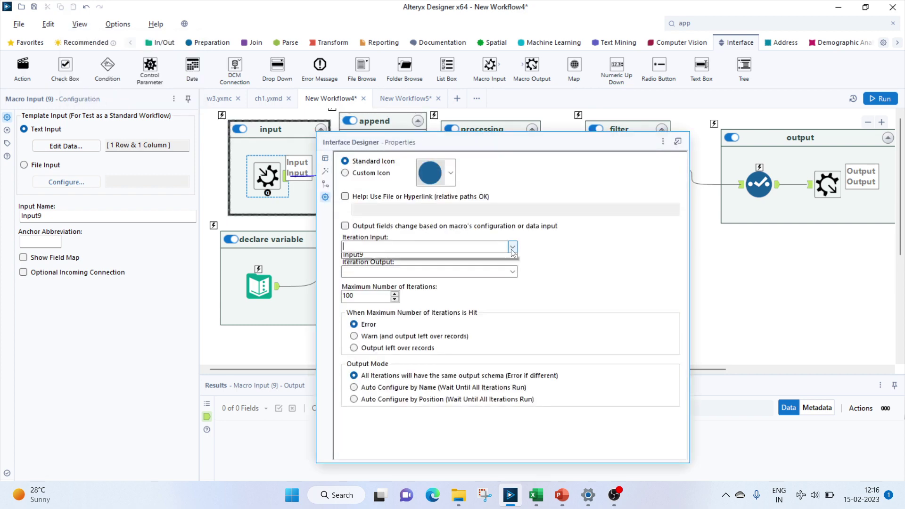
click(375, 257)
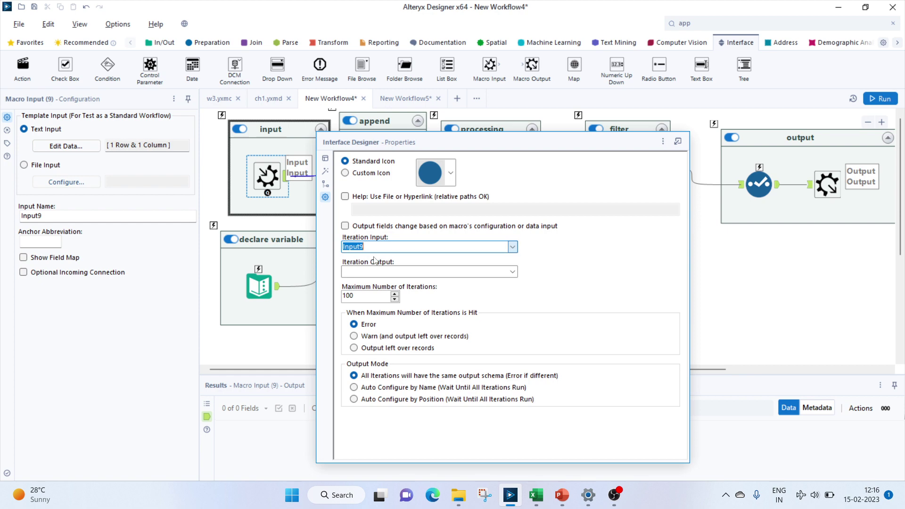
click(512, 272)
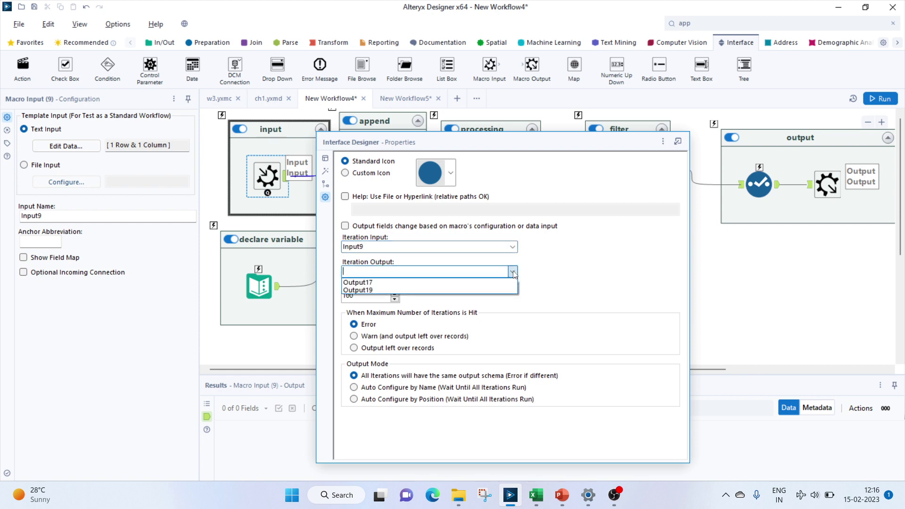
click(380, 290)
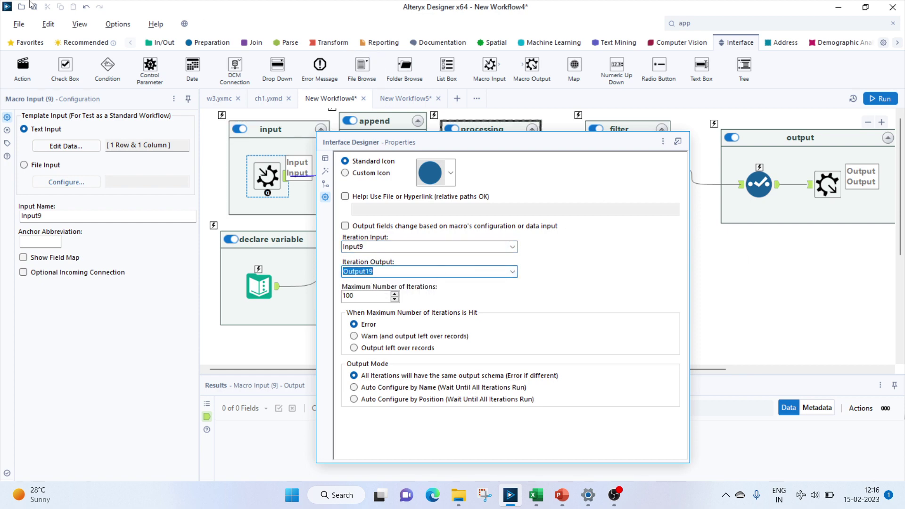
click(80, 24)
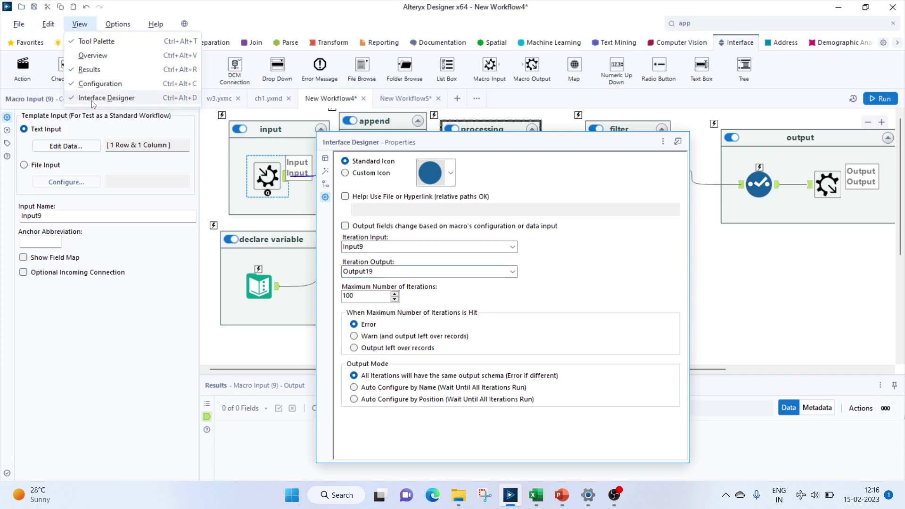
click(85, 95)
Step: Check the iterator output tool's name against the Iteration Output choices in the Interface Designer properties
click(450, 292)
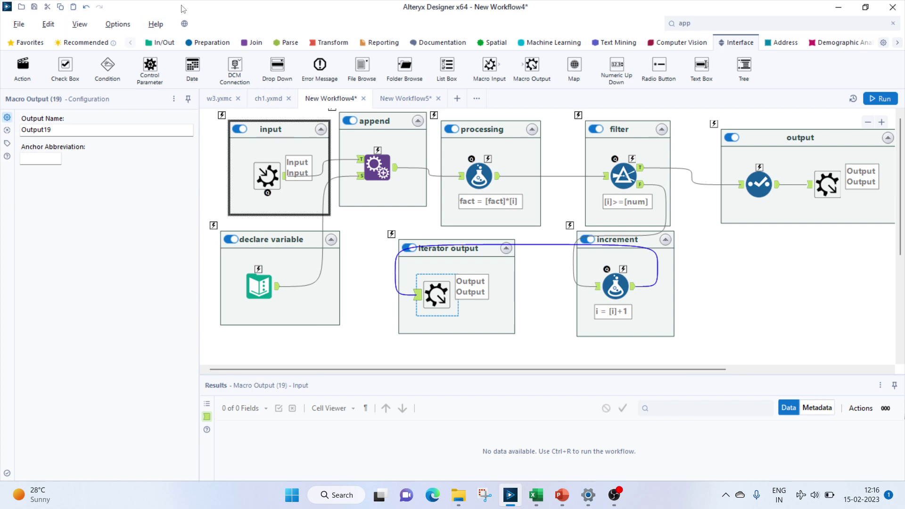
click(79, 24)
click(102, 100)
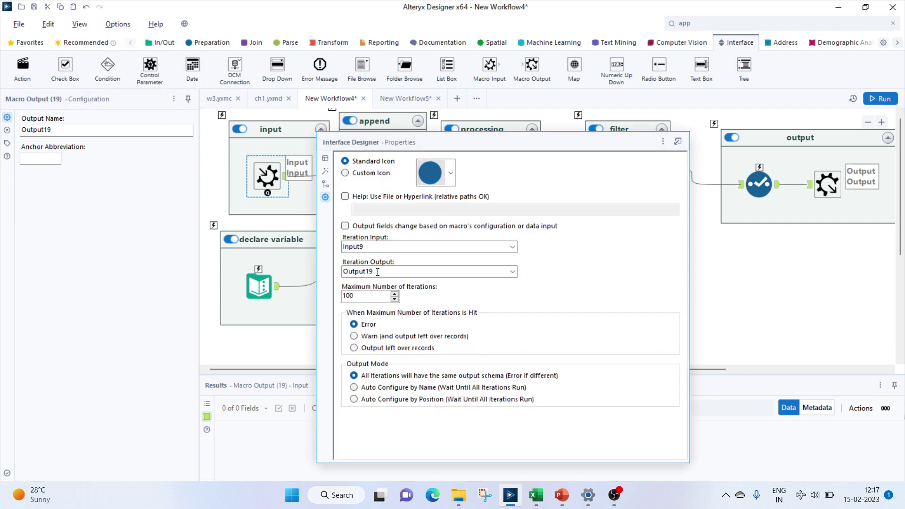
click(513, 272)
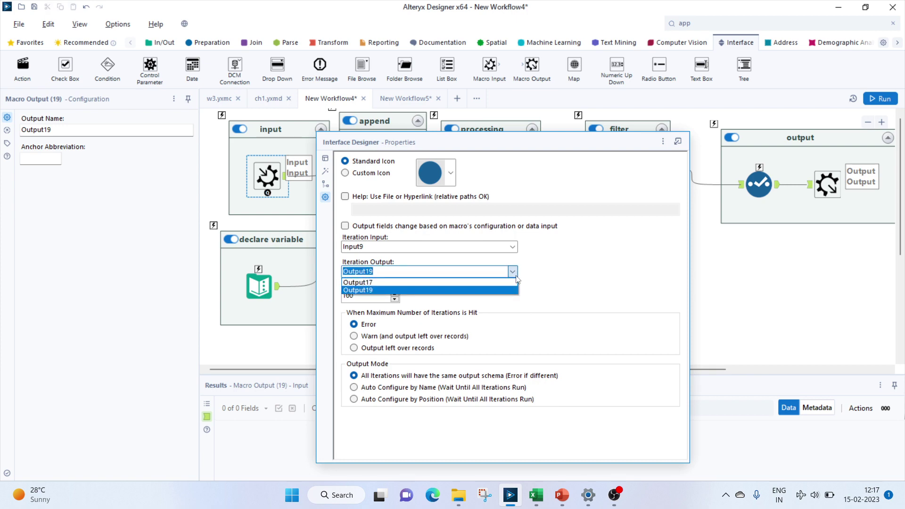
click(513, 273)
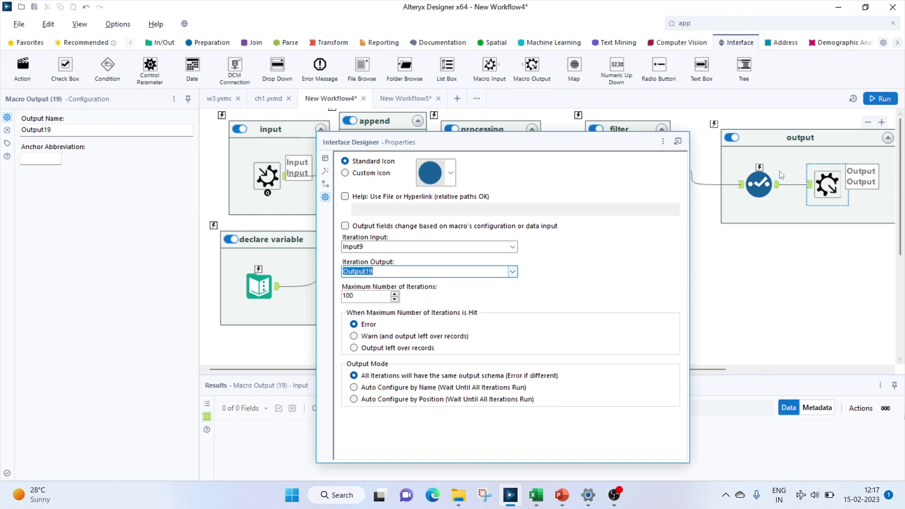
Step: Close the Interface Designer and save the iterative macro as it11 in the rr folder
click(79, 24)
click(99, 98)
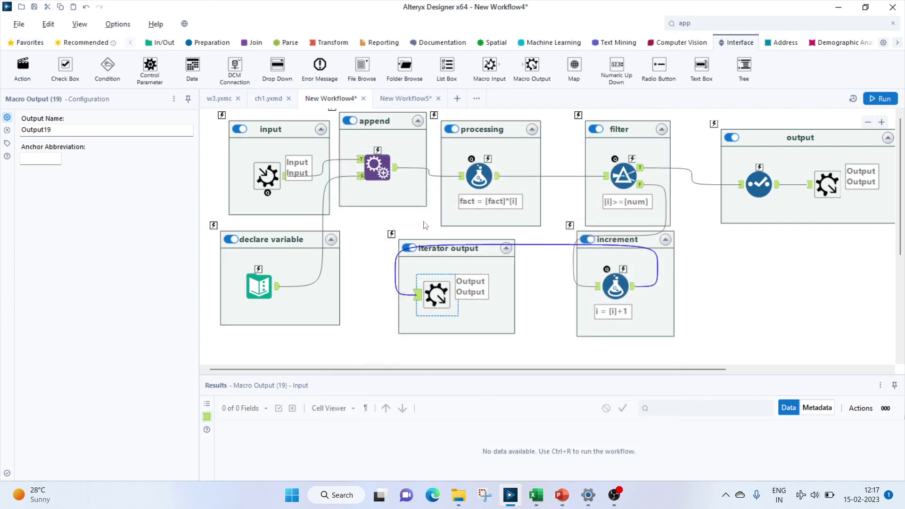
key(ctrl+s)
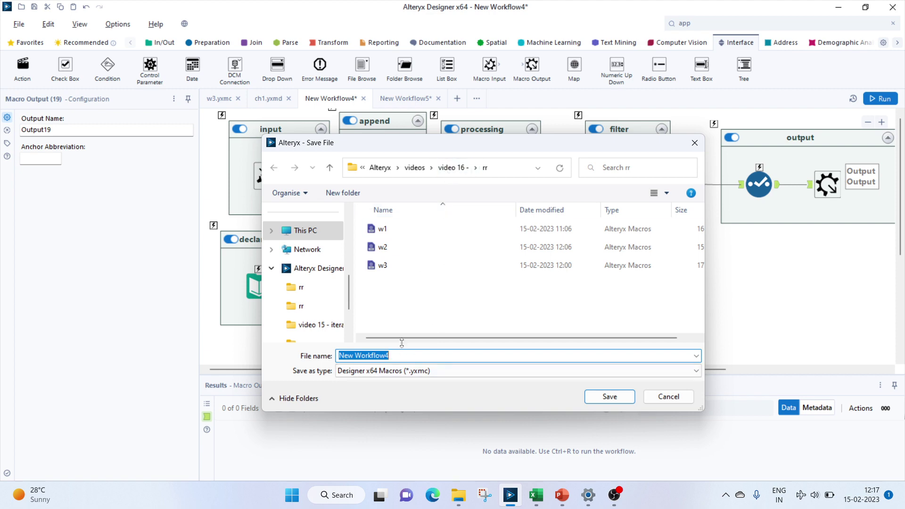
text(it)
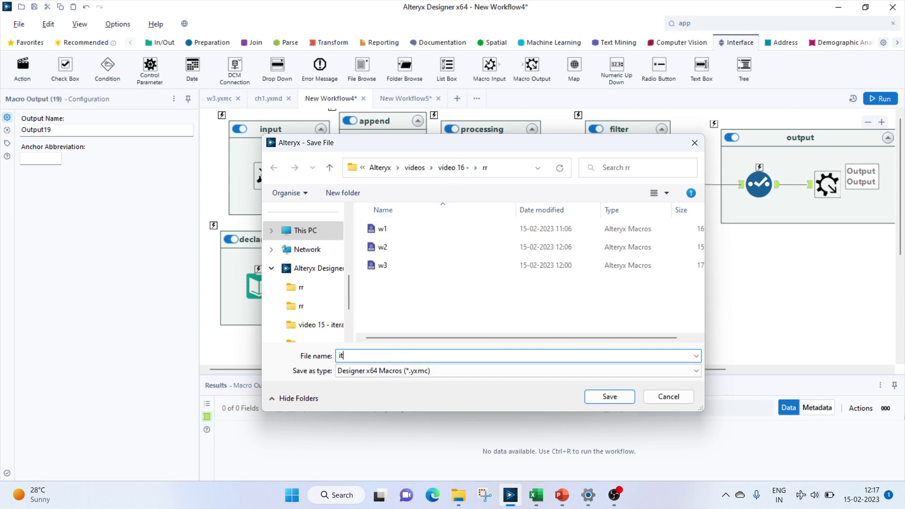
text(11)
click(609, 396)
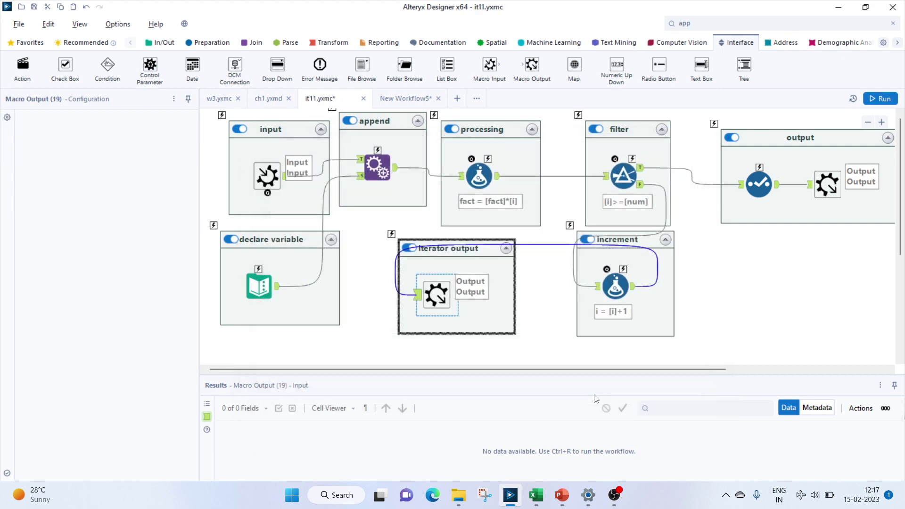
Step: Insert the it11 macro into New Workflow5 and place it inside the macro container
click(387, 97)
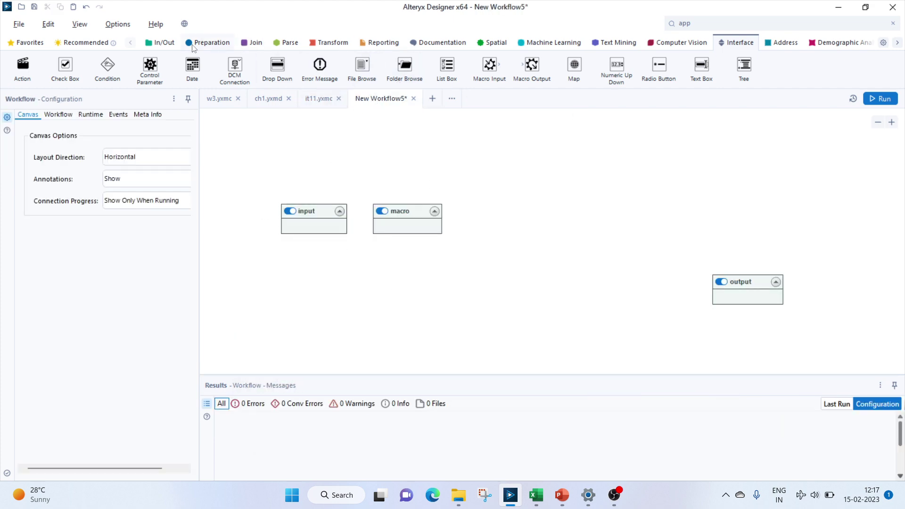
click(165, 46)
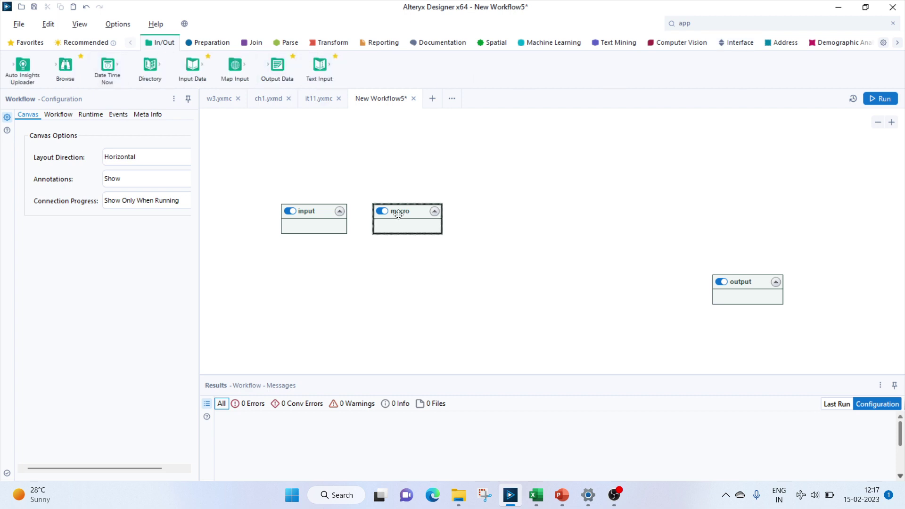
right_click(419, 256)
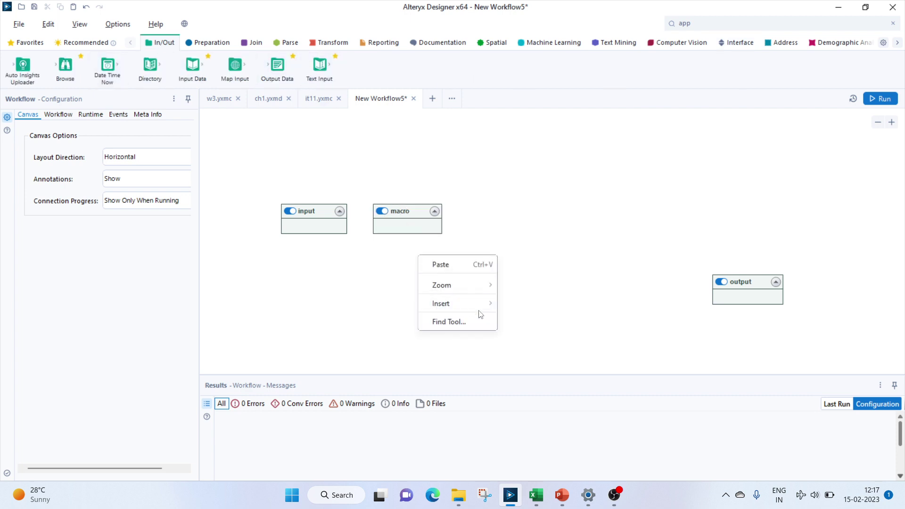
mouse_move(491, 308)
mouse_move(553, 469)
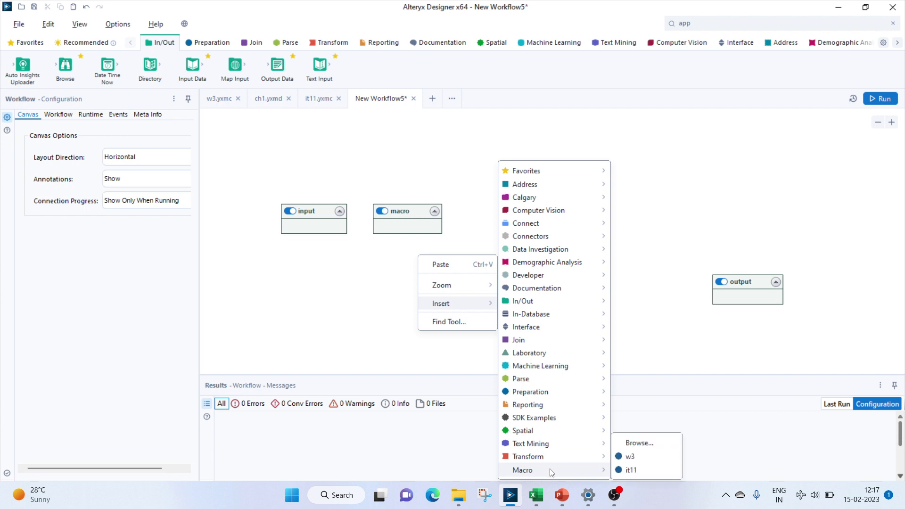
click(631, 470)
drag(432, 268, 418, 223)
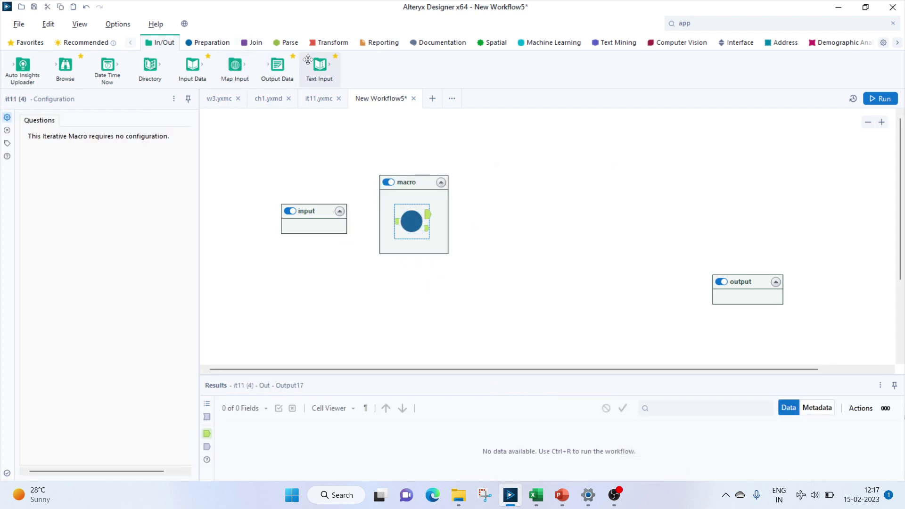
Step: Add a Text Input with field num and value 2 to the input container and connect it to the it11 macro
drag(319, 66, 307, 222)
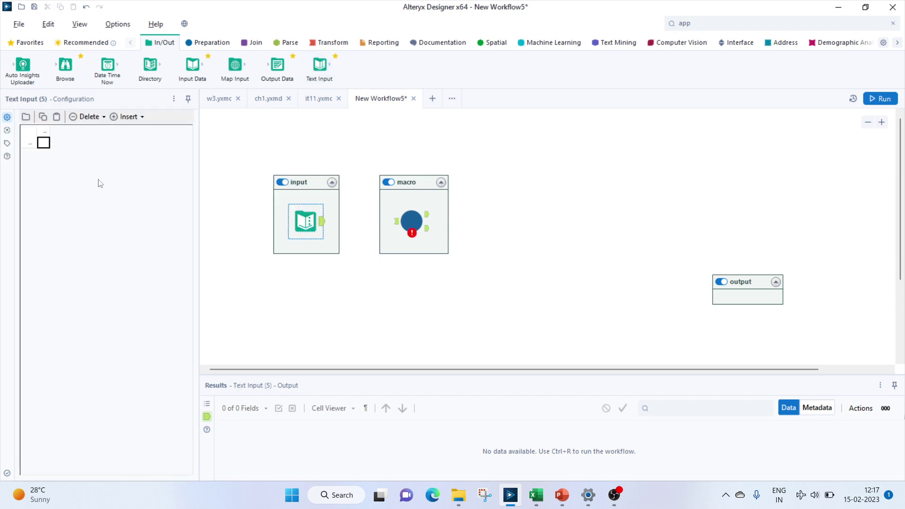
click(43, 134)
text(num)
click(43, 149)
text(2)
drag(329, 226, 396, 221)
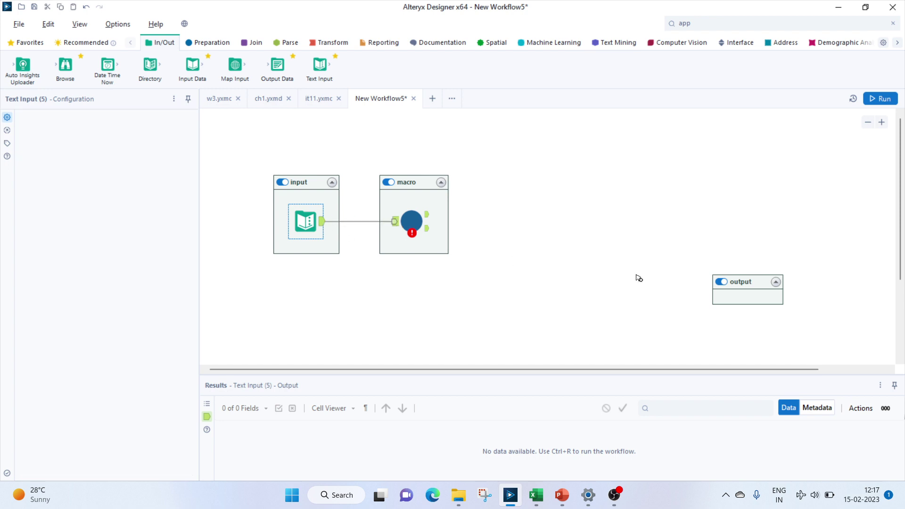
Step: Move the output container up near the macro container and add two Browse tools inside, connected to the macro's two outputs
drag(737, 279, 581, 188)
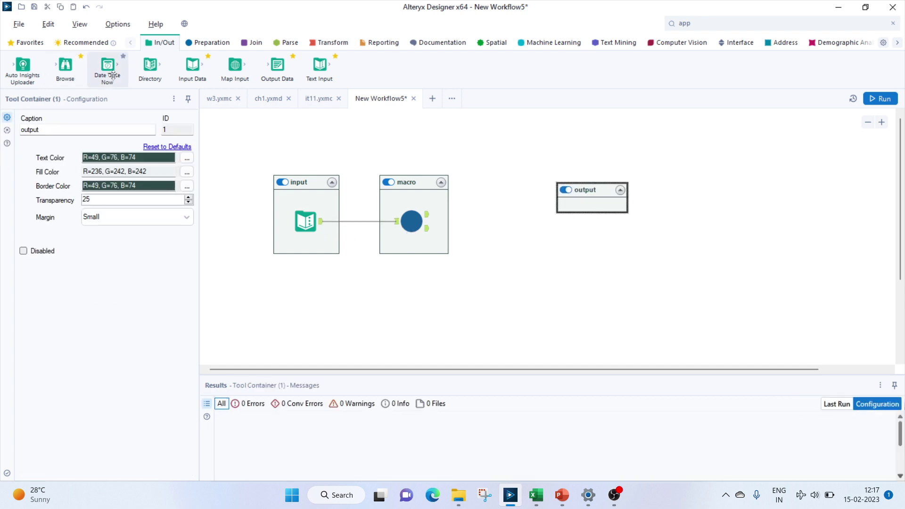
drag(57, 59, 587, 201)
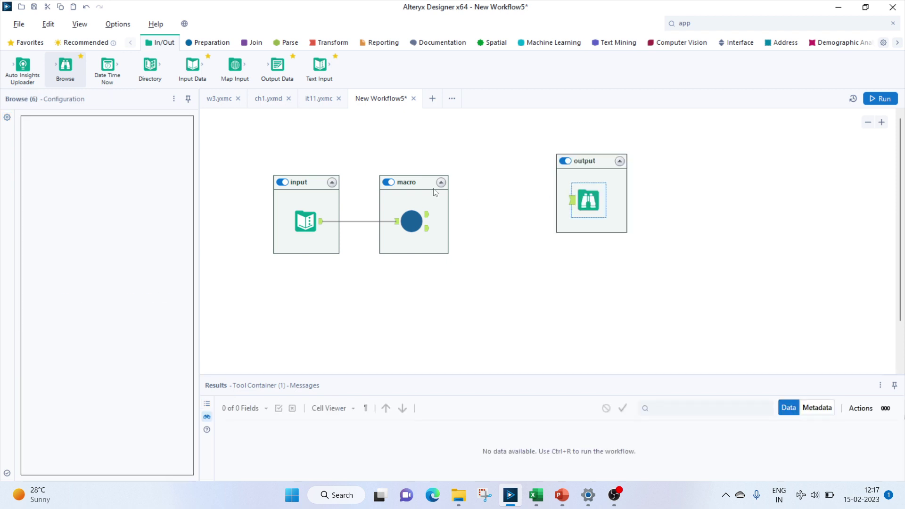
drag(65, 66, 602, 235)
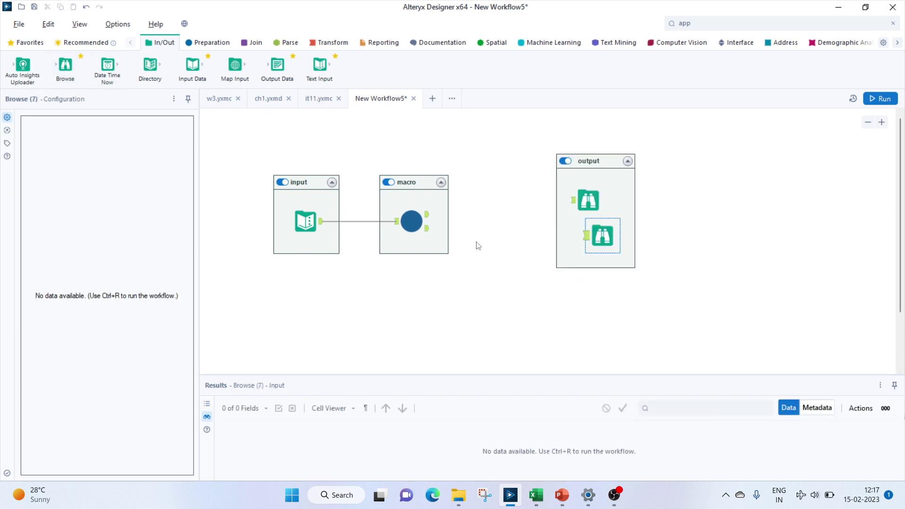
drag(427, 215, 573, 200)
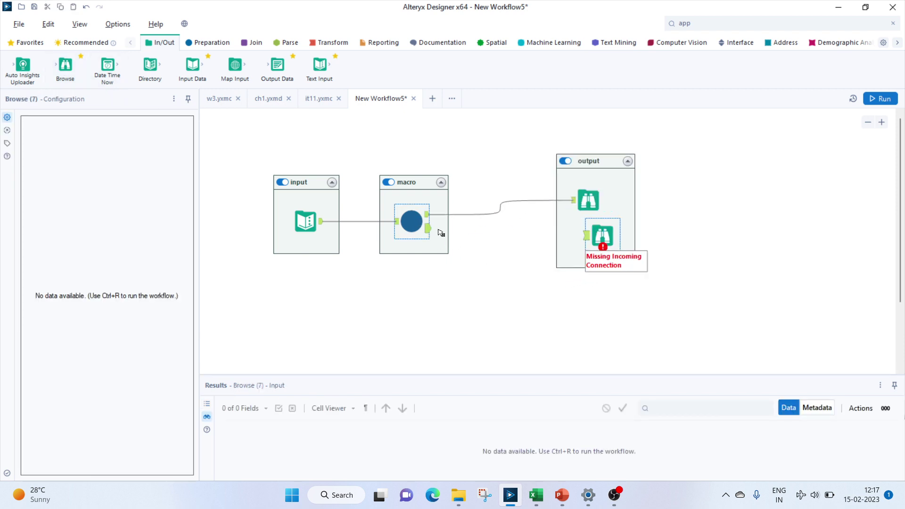
drag(427, 228, 599, 239)
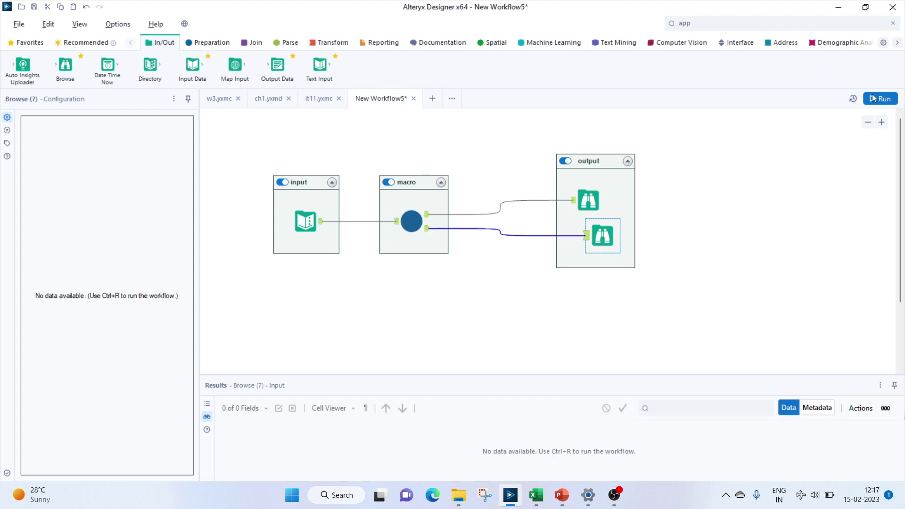
Step: Run the workflow and view the factorial result in the upper Browse tool
click(872, 98)
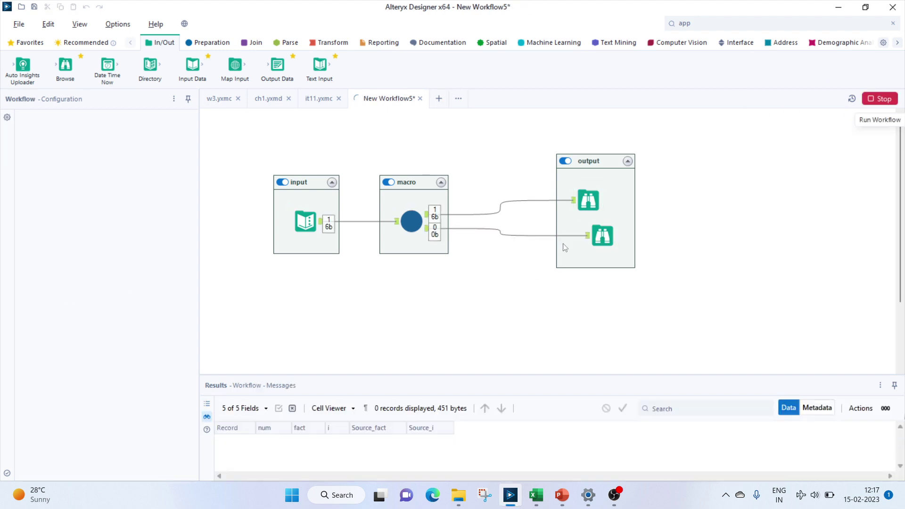
click(542, 274)
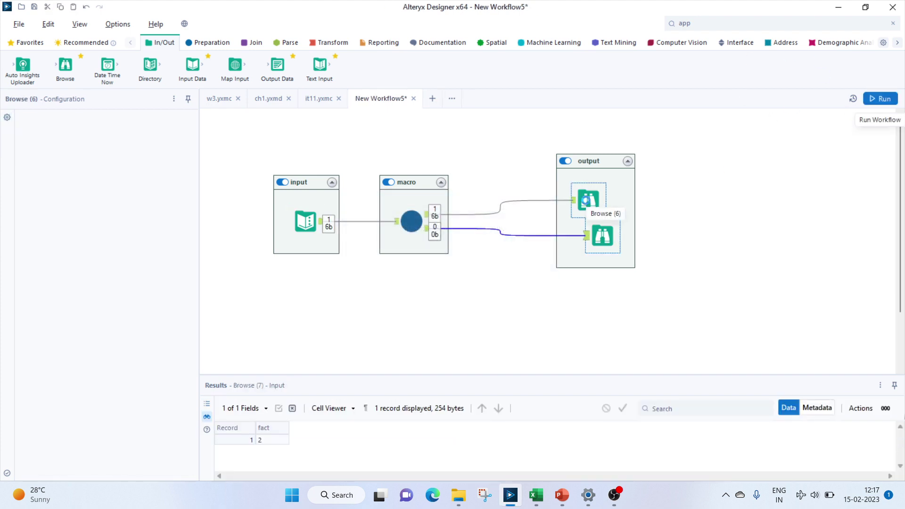
click(585, 201)
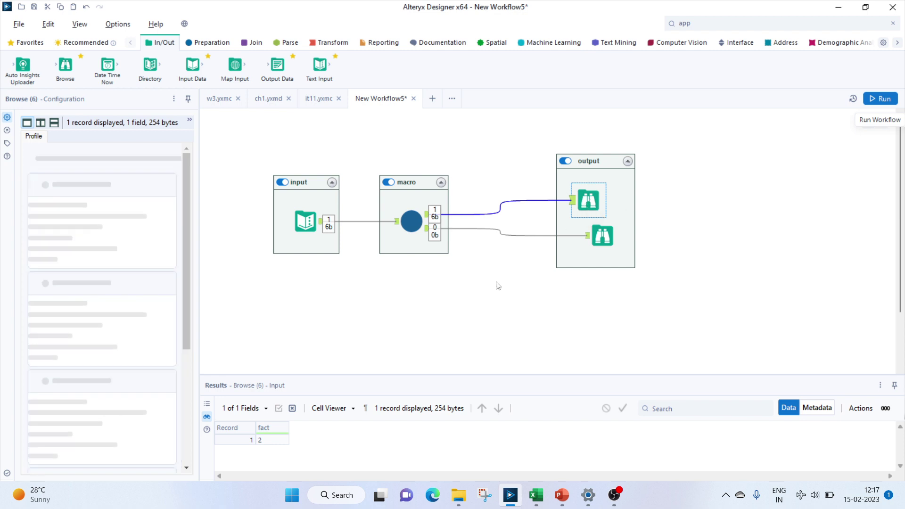
Step: Set num to 3 in the Text Input, rerun the workflow and check the upper Browse tool's result
click(301, 227)
click(49, 145)
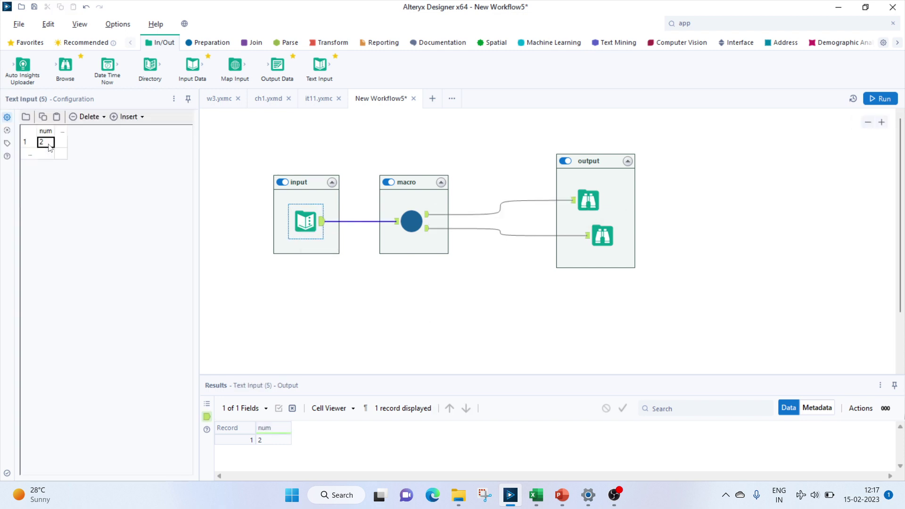
text(3)
click(879, 99)
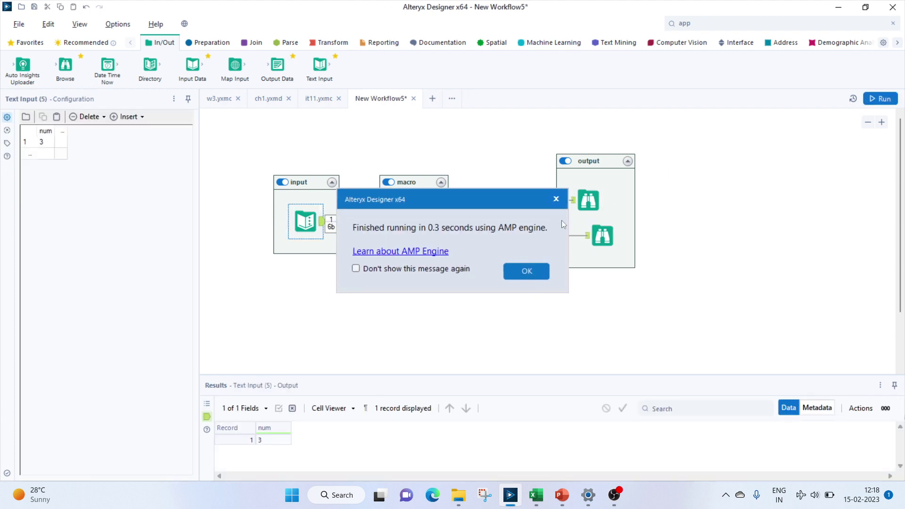
click(523, 271)
click(588, 200)
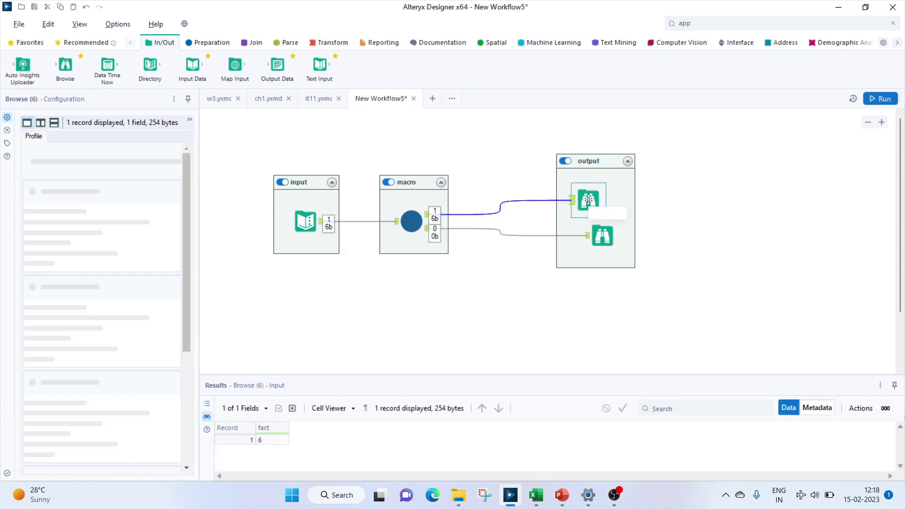
Step: Set num to 4 in the Text Input, rerun the workflow and check the upper Browse tool's result
click(305, 221)
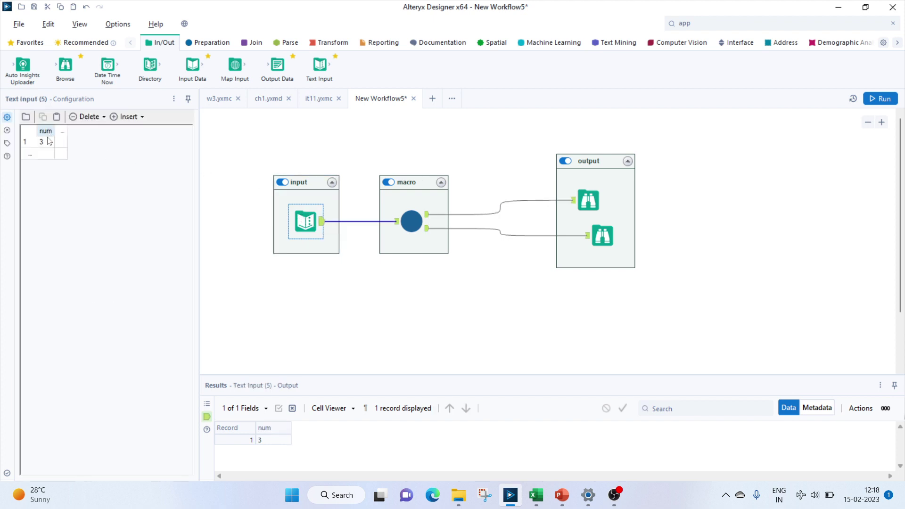
text(4)
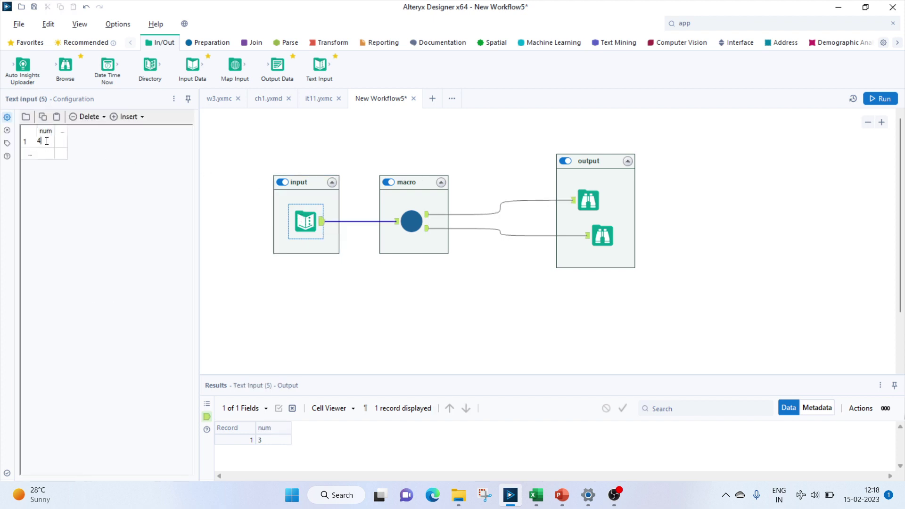
click(881, 99)
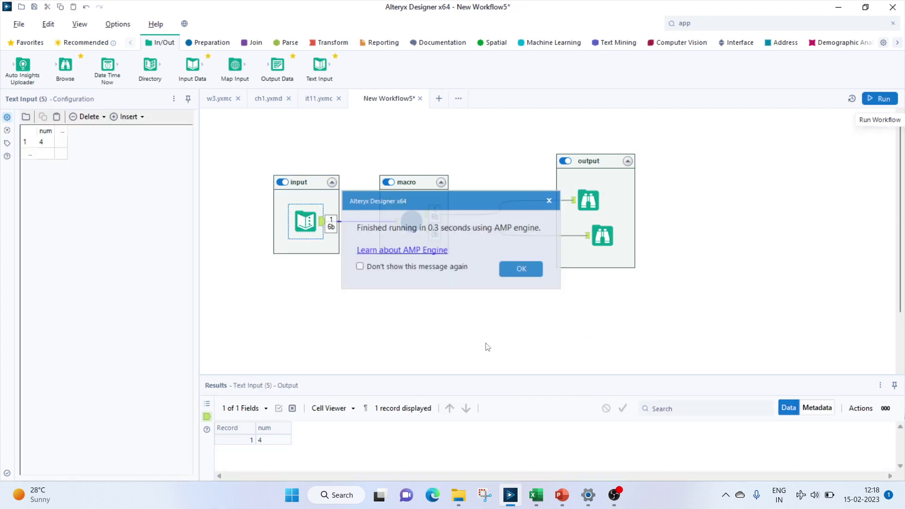
click(516, 270)
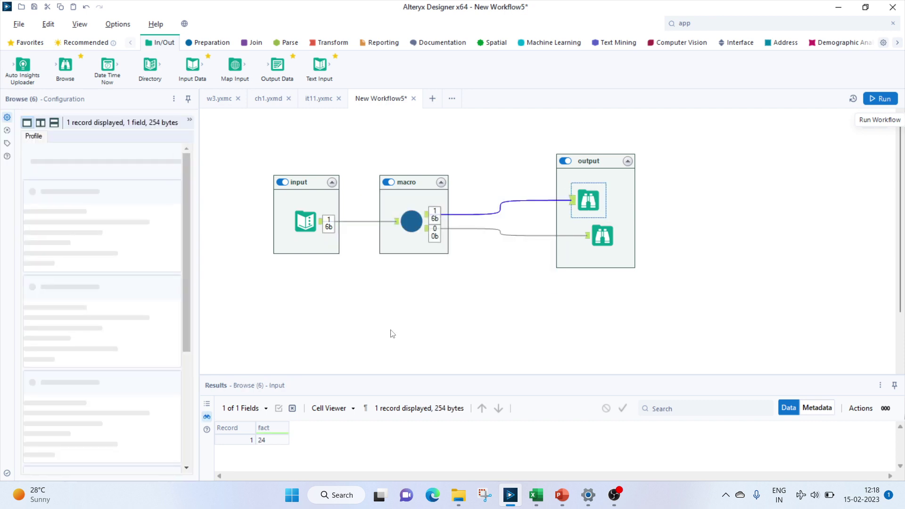
Step: Set num to 5 in the Text Input, rerun the workflow and check the upper Browse tool's result
click(305, 222)
click(45, 141)
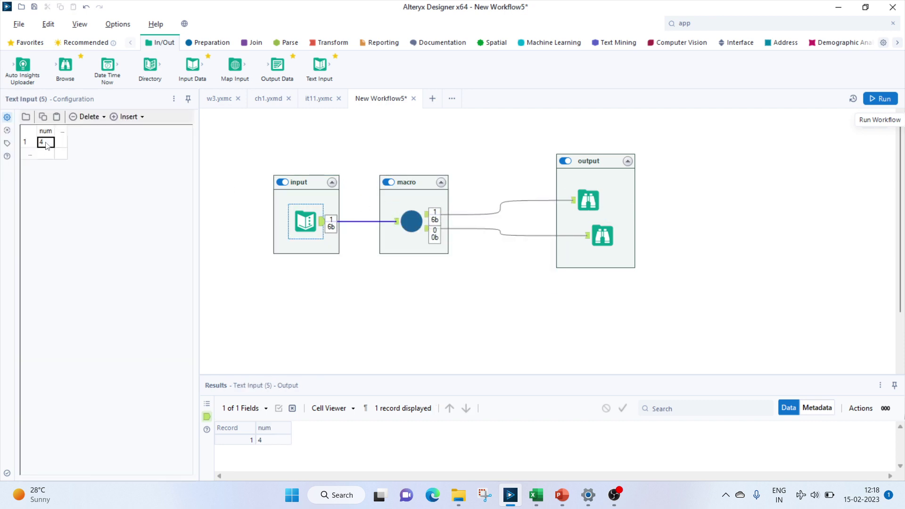
text(5)
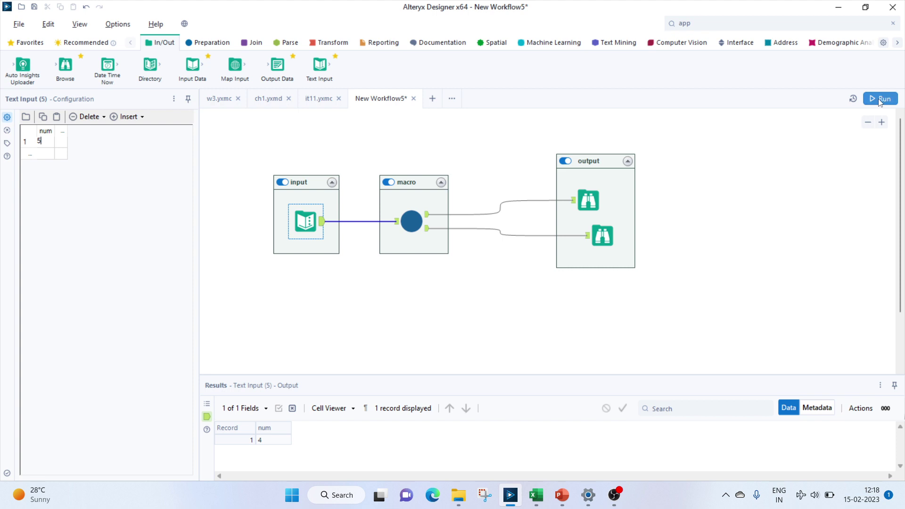
click(880, 99)
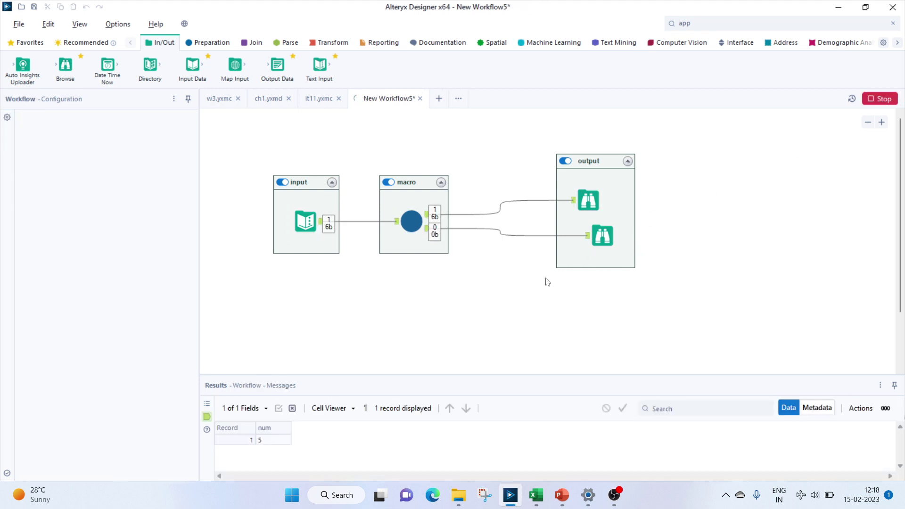
click(521, 270)
click(586, 202)
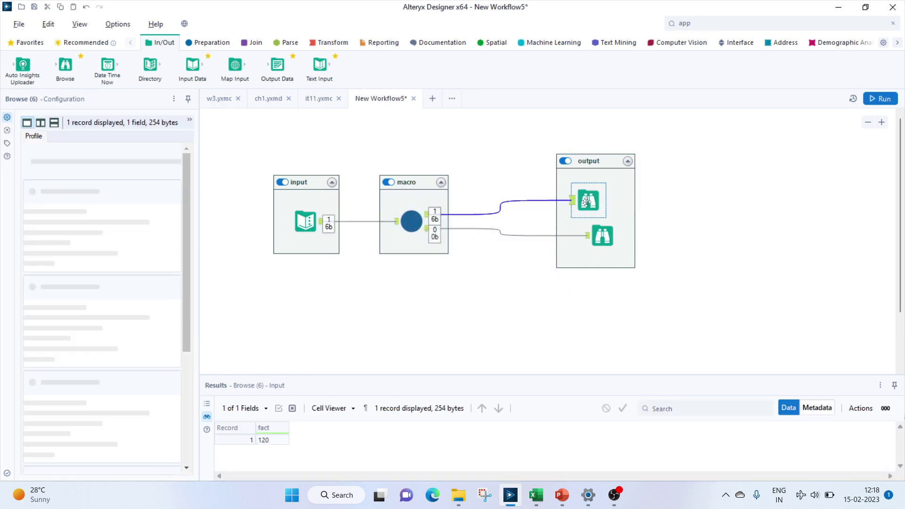